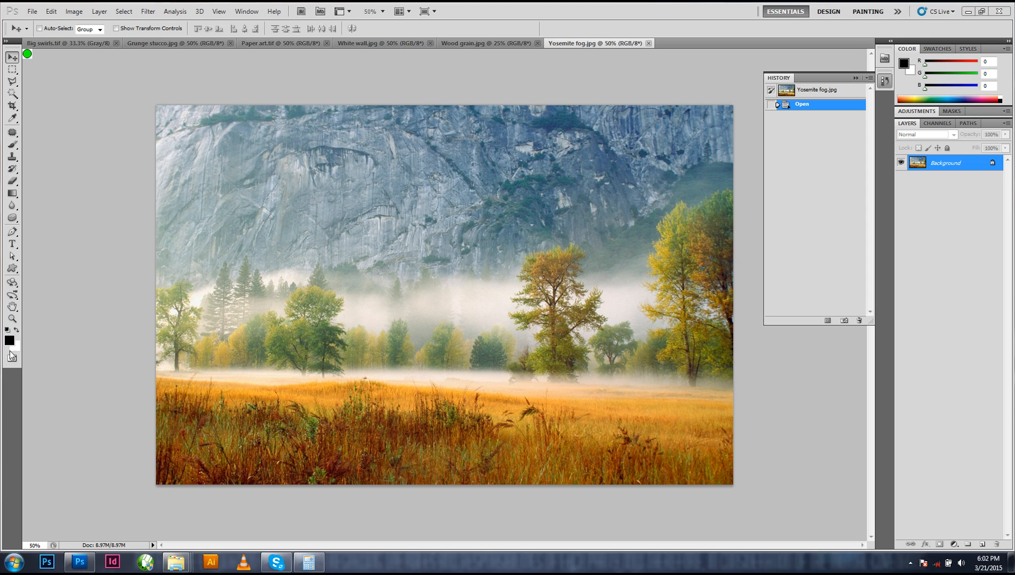
Look through the open images from Big swirls.tif to Yosemite fog.jpg, finishing on White wall.jpg
click(70, 45)
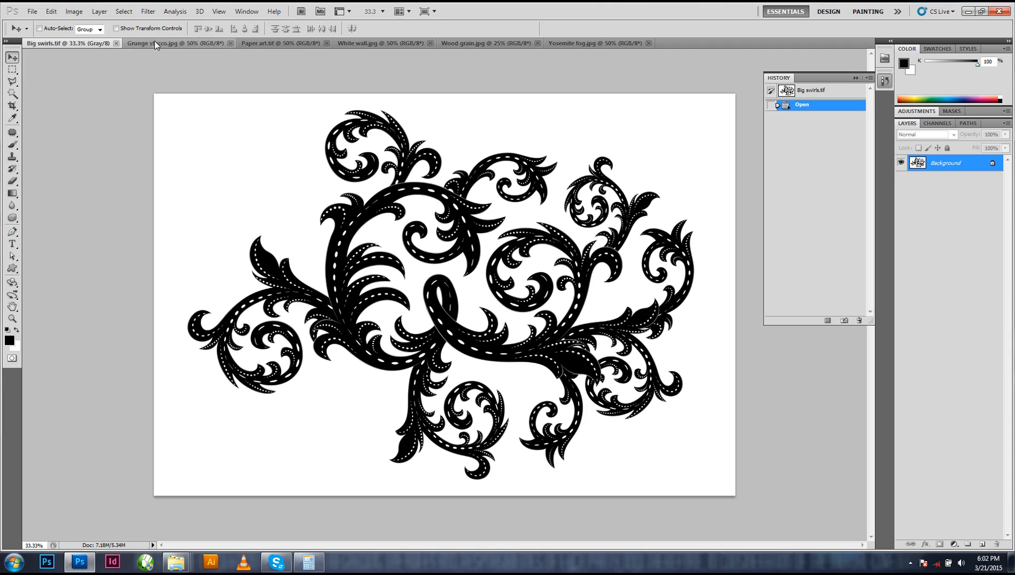
click(197, 46)
click(57, 42)
click(181, 43)
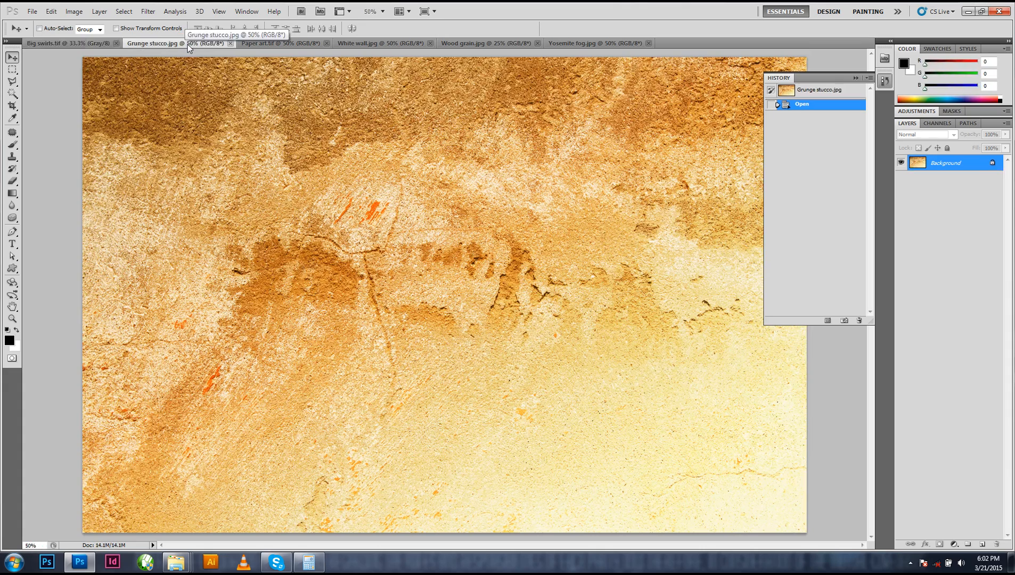
click(309, 42)
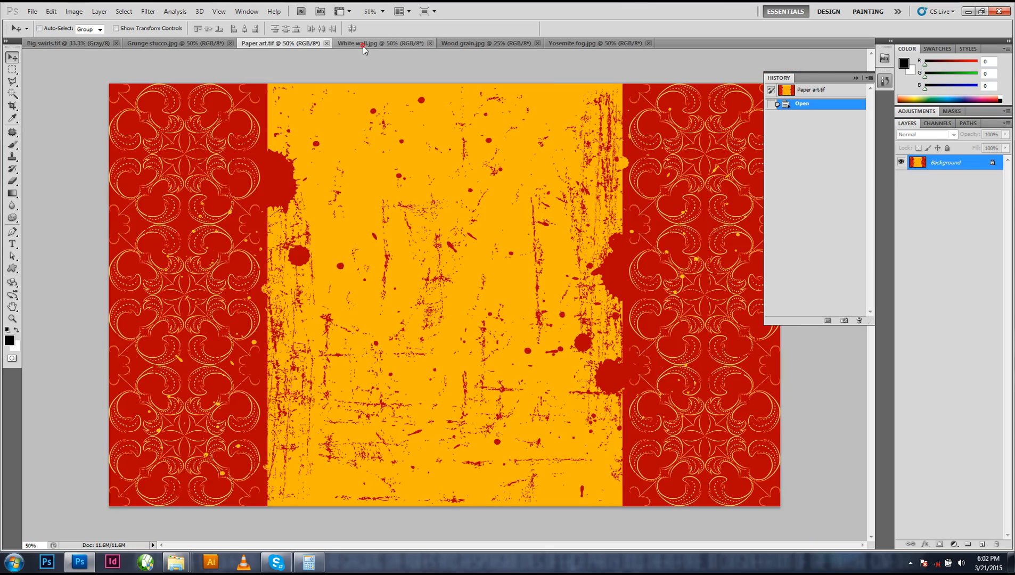
click(368, 43)
click(491, 50)
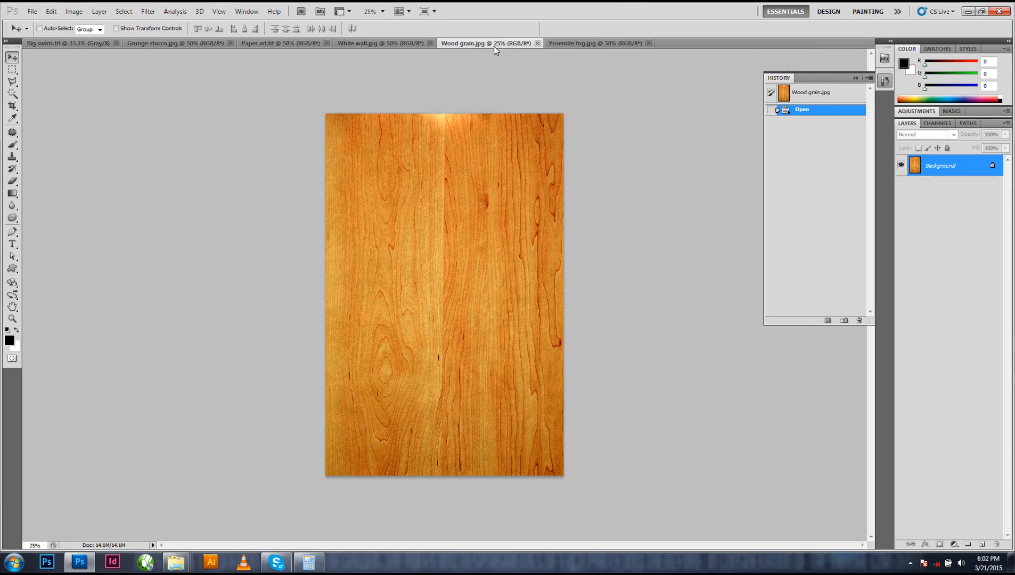
click(577, 46)
click(501, 42)
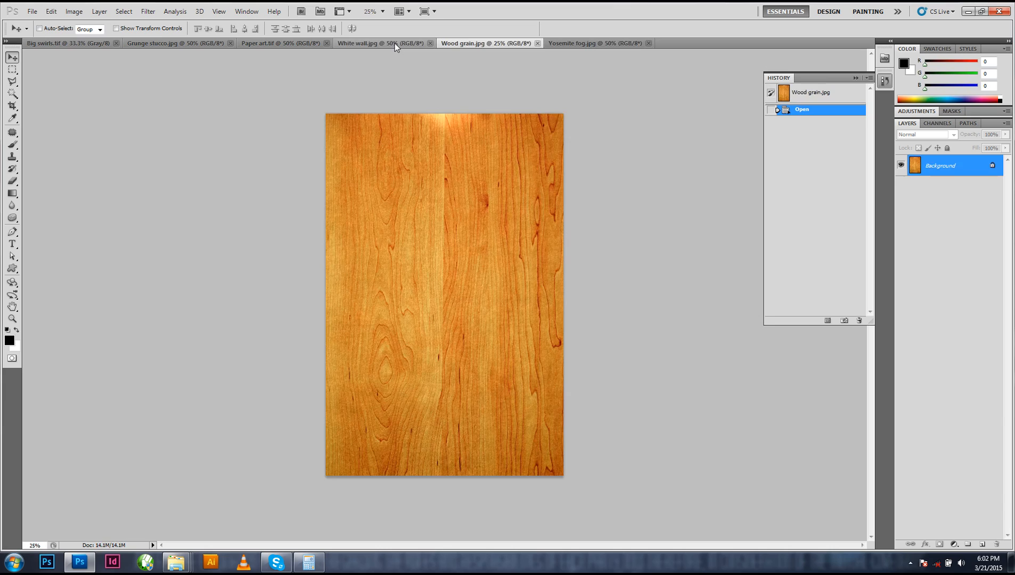
click(391, 42)
click(496, 43)
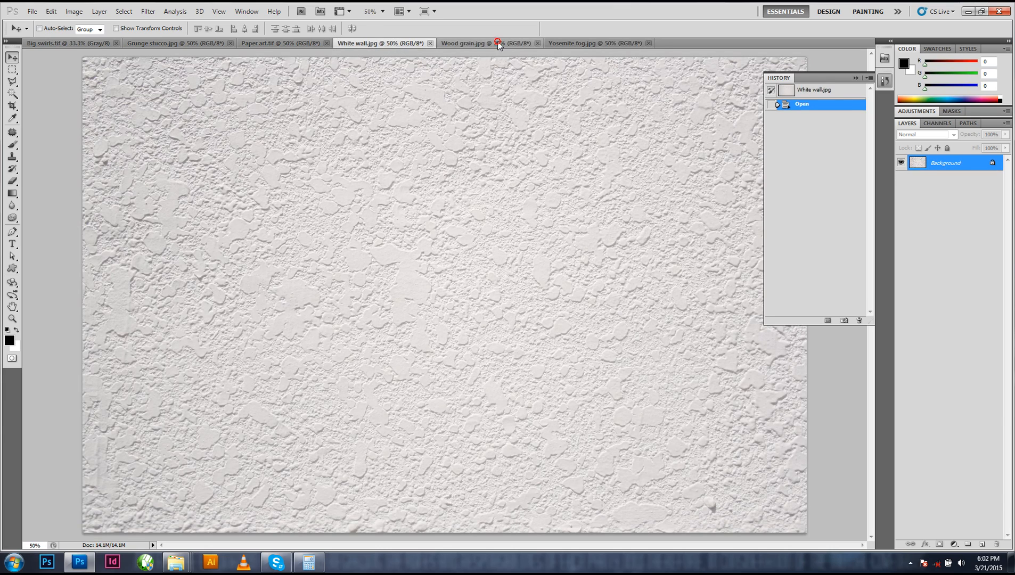
click(396, 42)
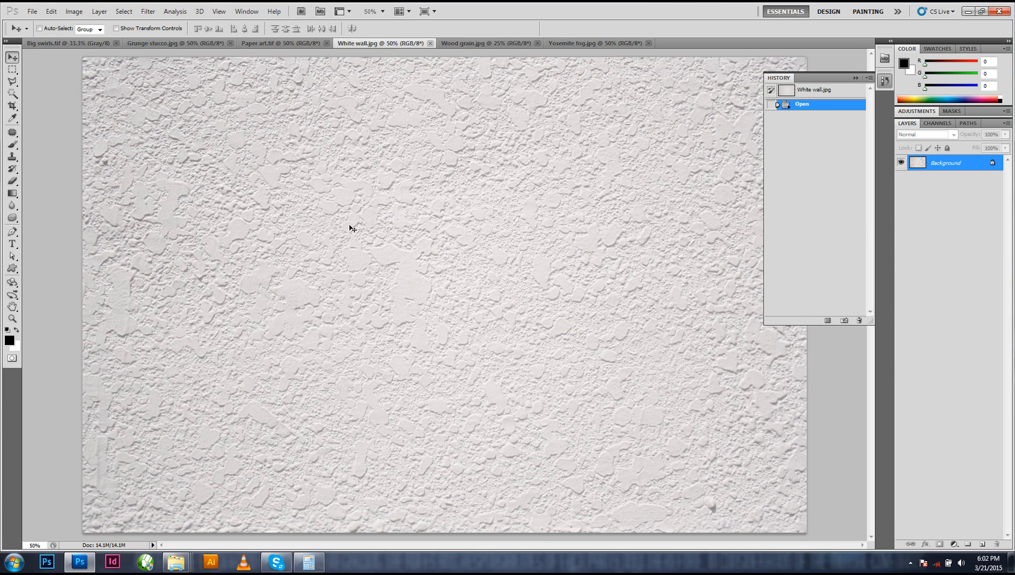
Draw a large rectangular marquee selection across the middle of the White wall image
key(ctrl+minus)
key(ctrl+plus)
key(ctrl+minus)
key(ctrl+plus)
click(12, 69)
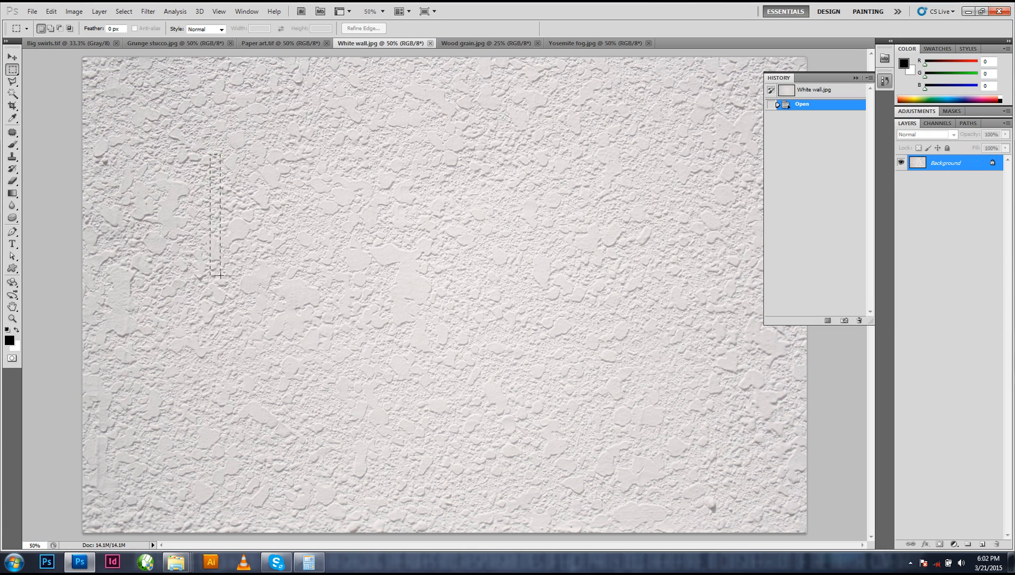
drag(263, 363, 653, 432)
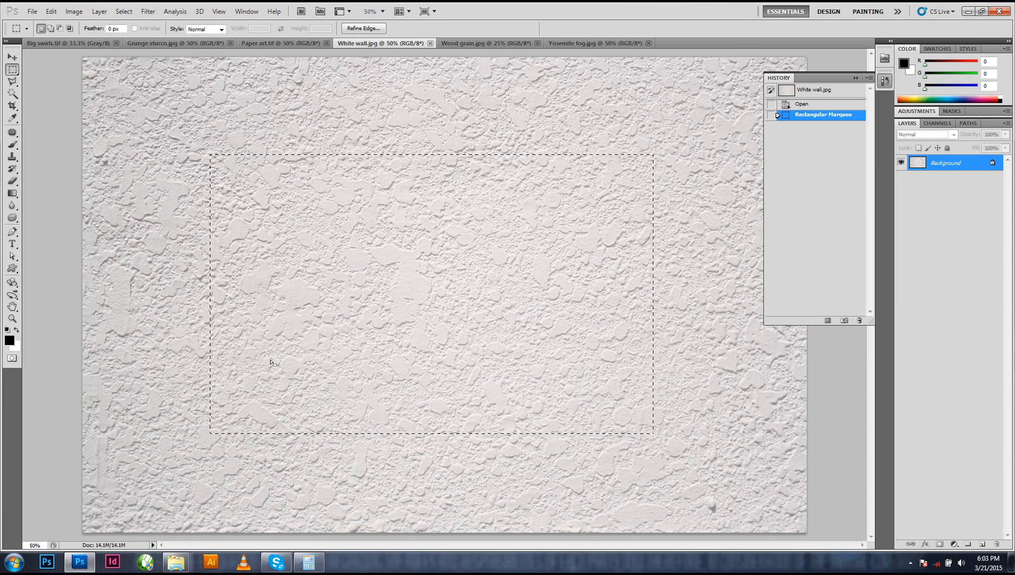
Add a new layer above the background, name it "Frame body", and leave no layer active
click(983, 545)
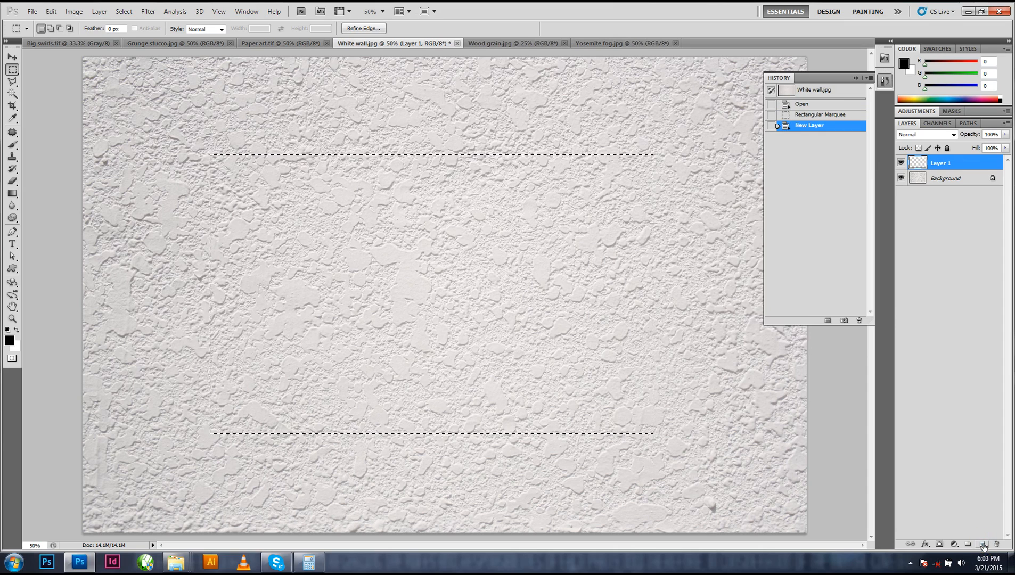
double_click(942, 163)
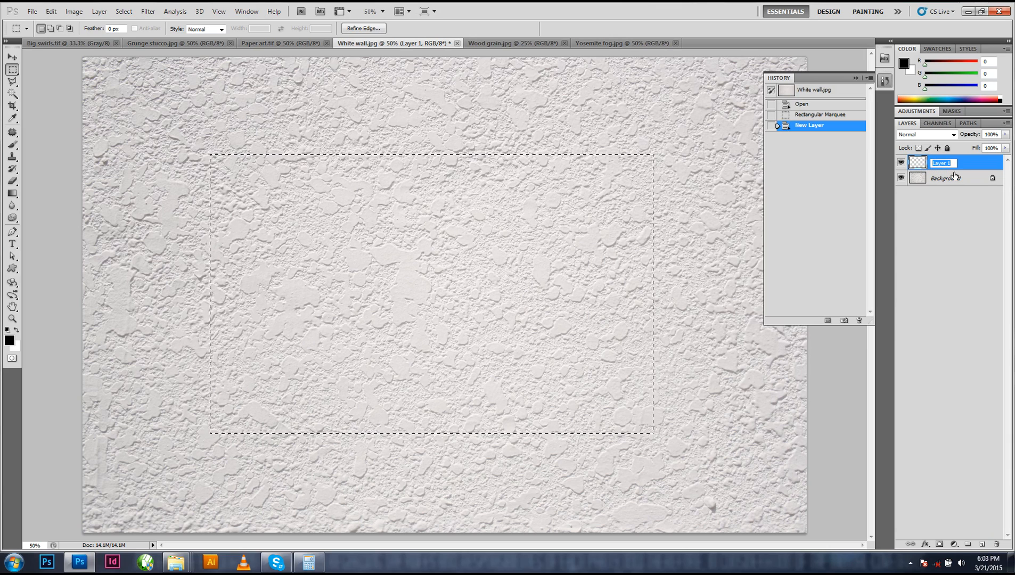
text(F)
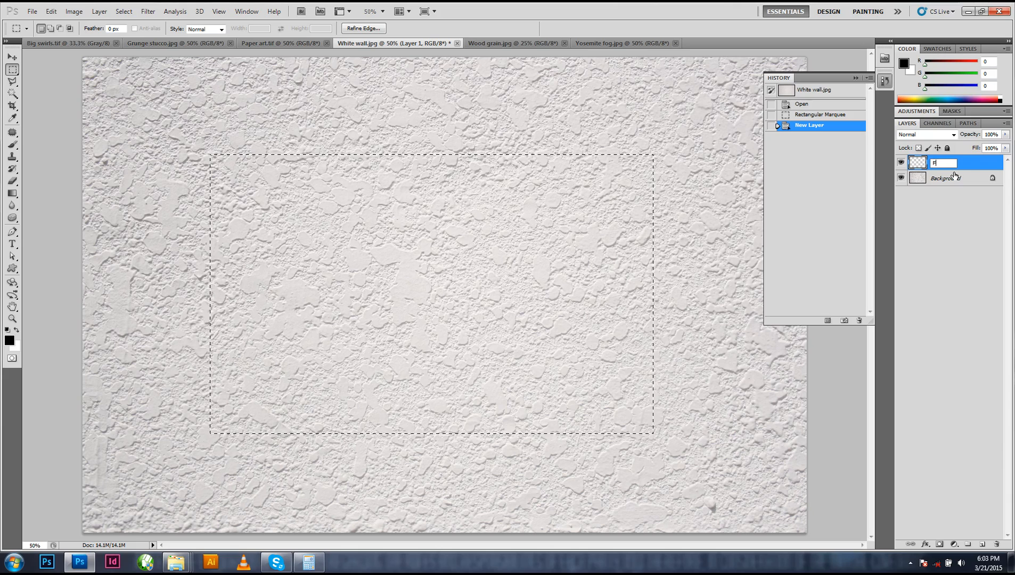
text(rame body)
key(Return)
click(941, 237)
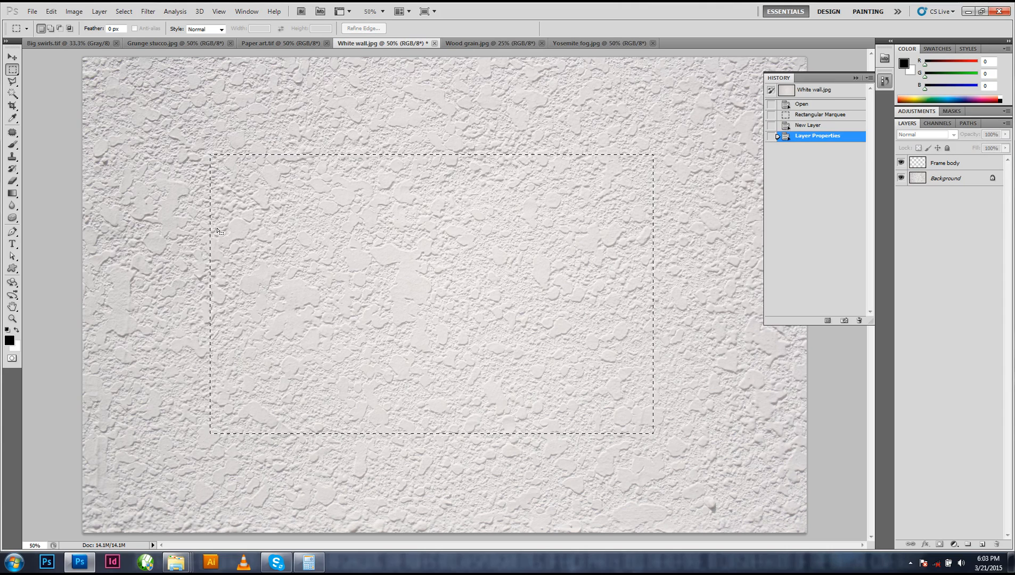
Try swapping the foreground and background colors back and forth
click(9, 341)
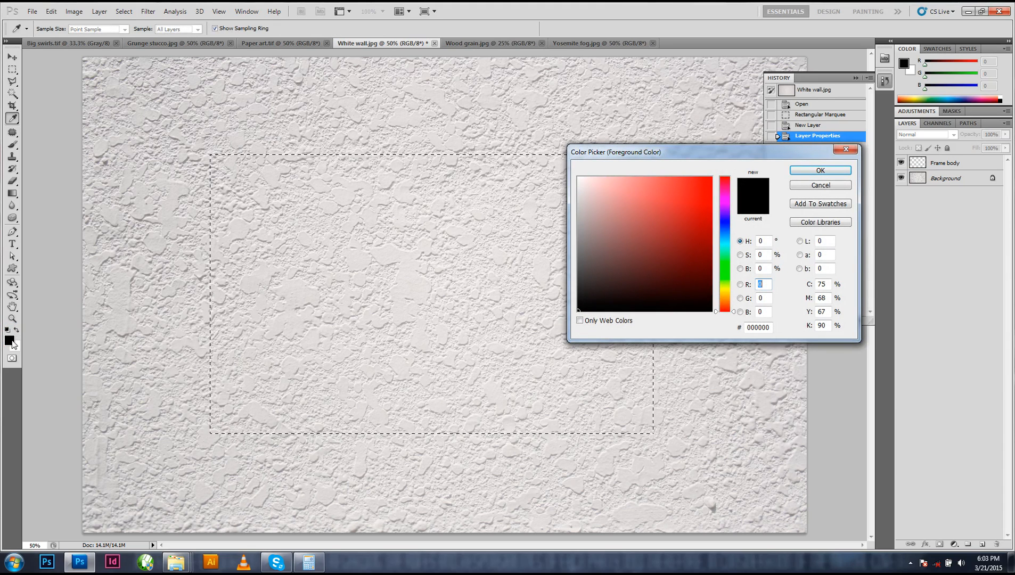
click(811, 170)
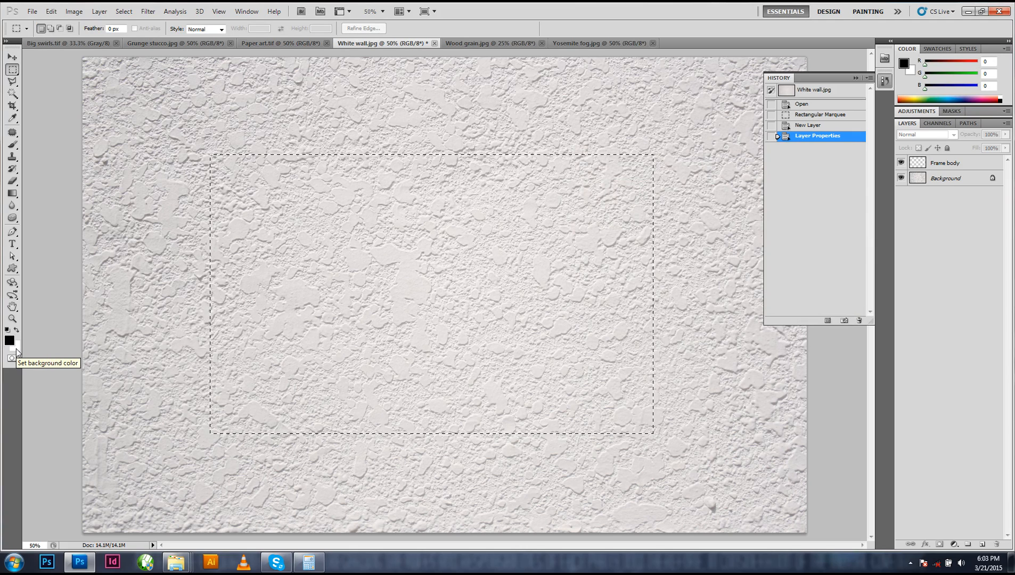
click(17, 330)
click(16, 330)
click(16, 329)
click(17, 330)
click(17, 330)
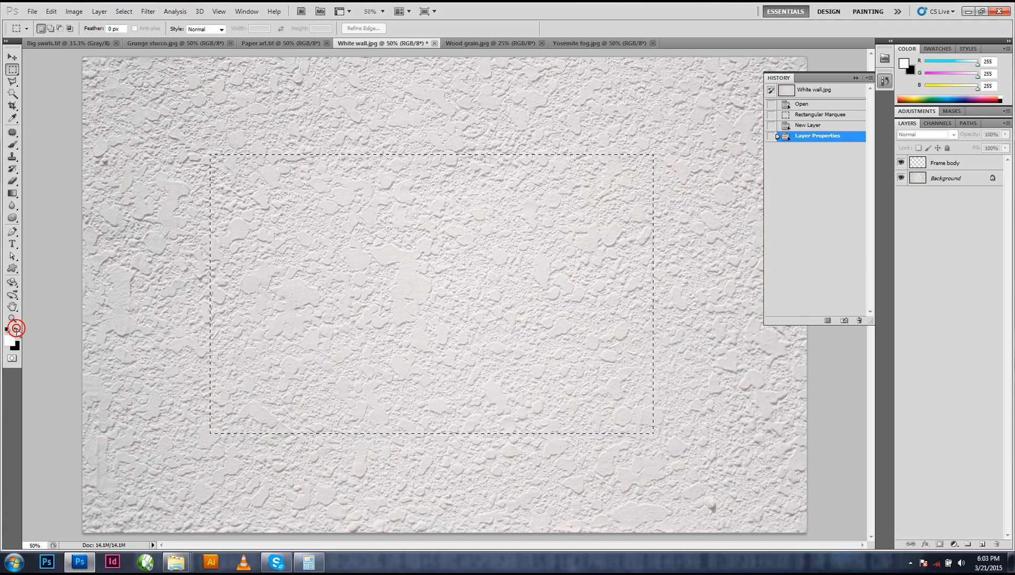
click(16, 330)
click(17, 330)
click(17, 330)
click(16, 330)
click(16, 330)
click(16, 330)
click(17, 330)
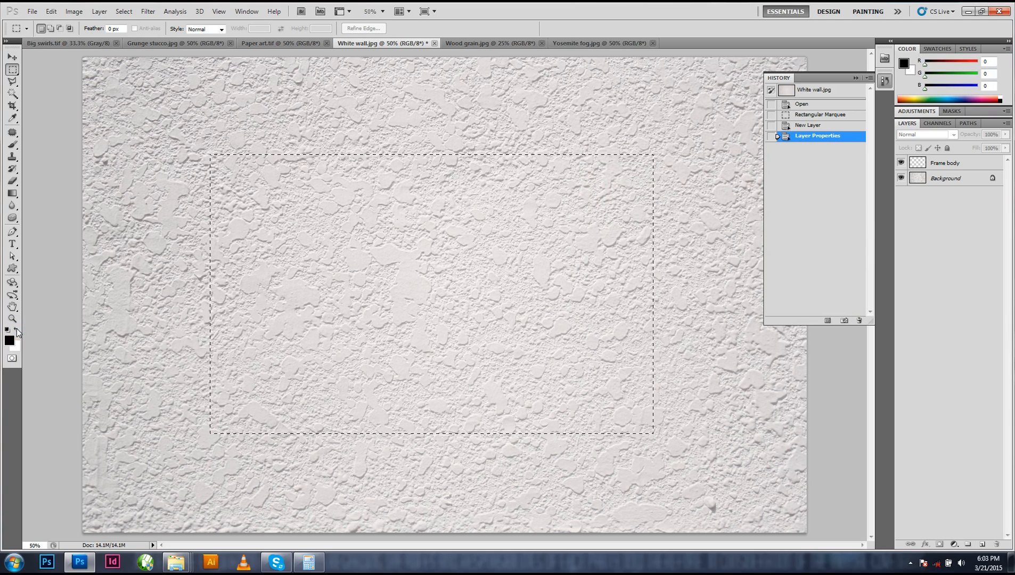
click(16, 329)
click(17, 330)
click(17, 329)
click(16, 329)
click(17, 329)
click(17, 329)
click(17, 329)
click(17, 329)
click(18, 328)
click(18, 328)
click(18, 326)
Try a red foreground color with a red value of 155, and reset the colors to default black and white
click(10, 342)
click(712, 230)
click(821, 171)
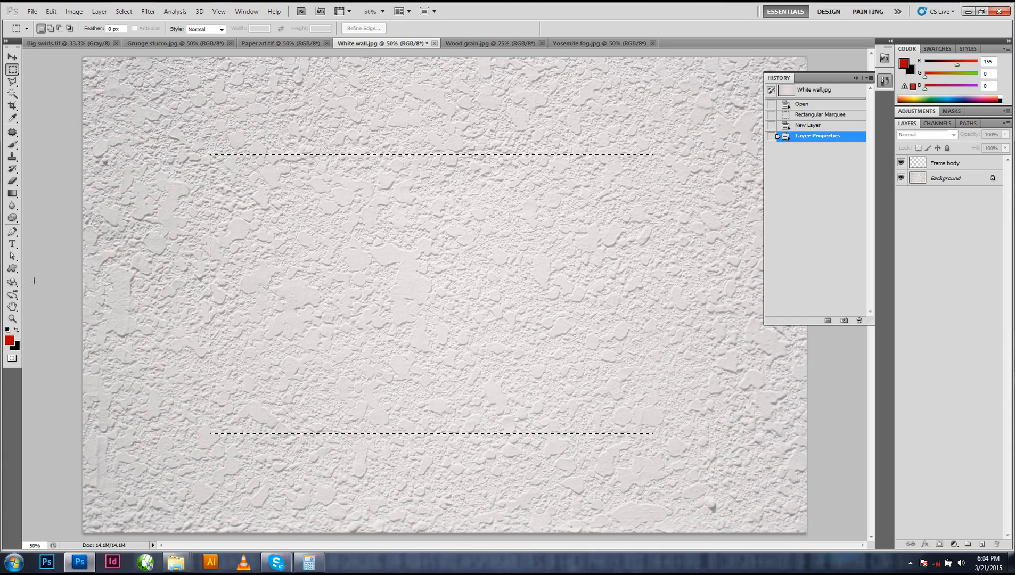
click(8, 330)
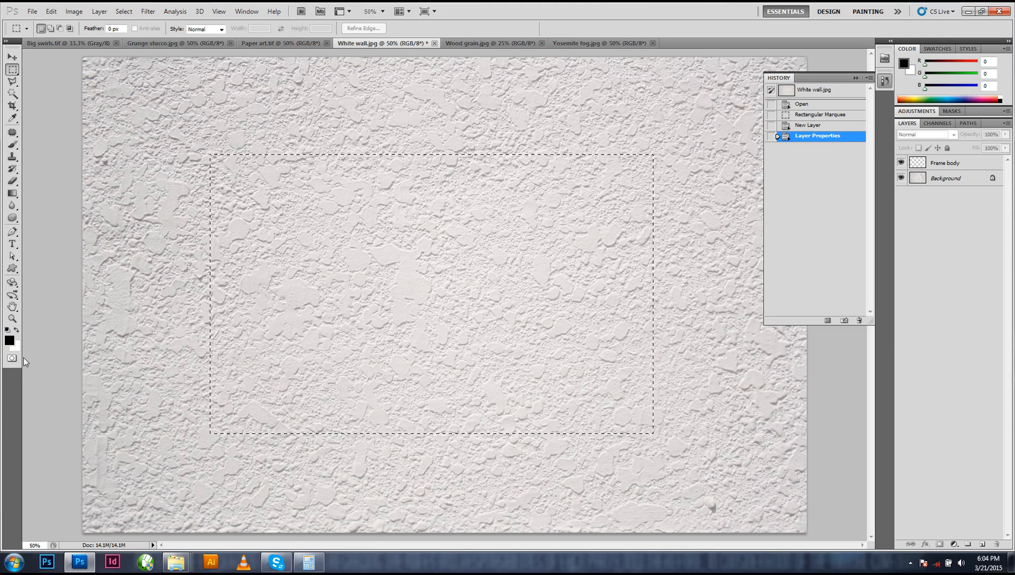
Set the foreground color to dark red with an R value of 160
click(9, 340)
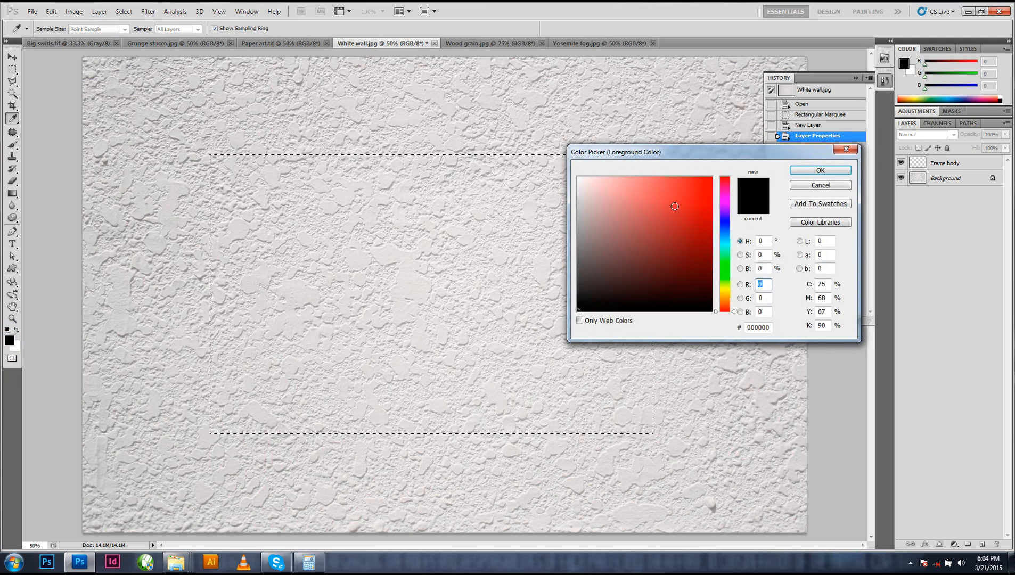
text(161)
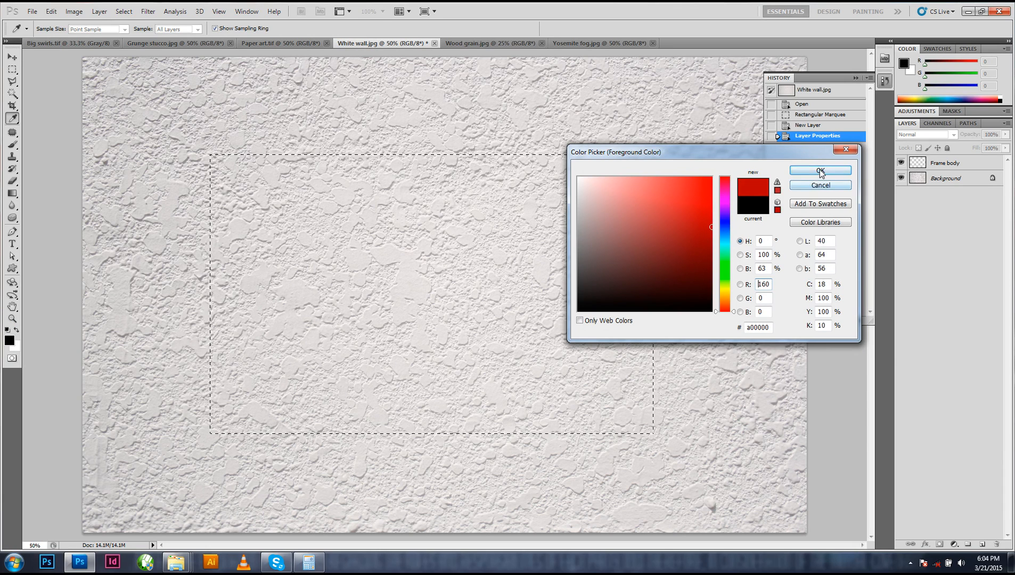
click(820, 170)
Fill the rectangular selection on the Frame body layer with the foreground color and deselect it
click(949, 165)
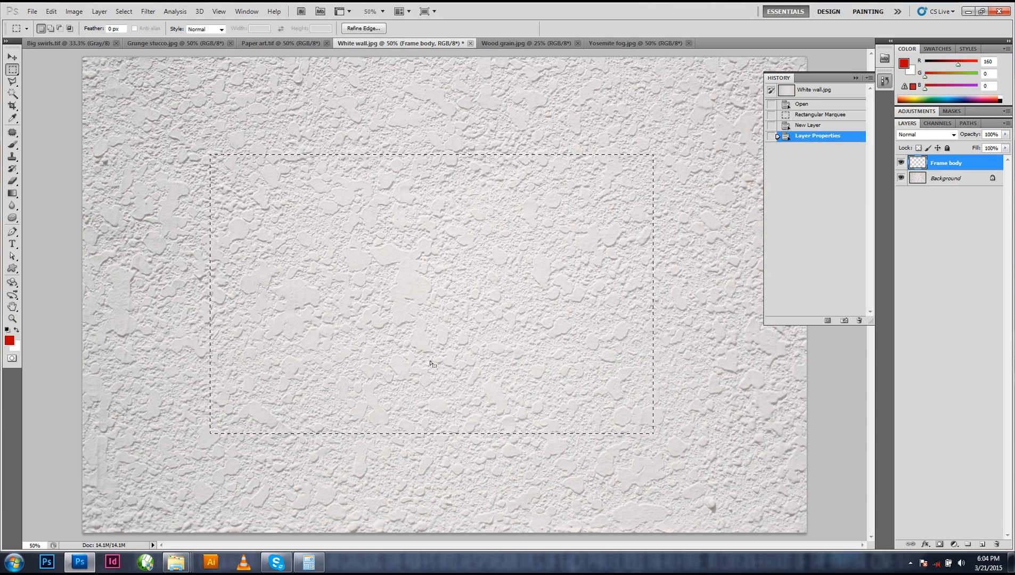
key(alt+BackSpace)
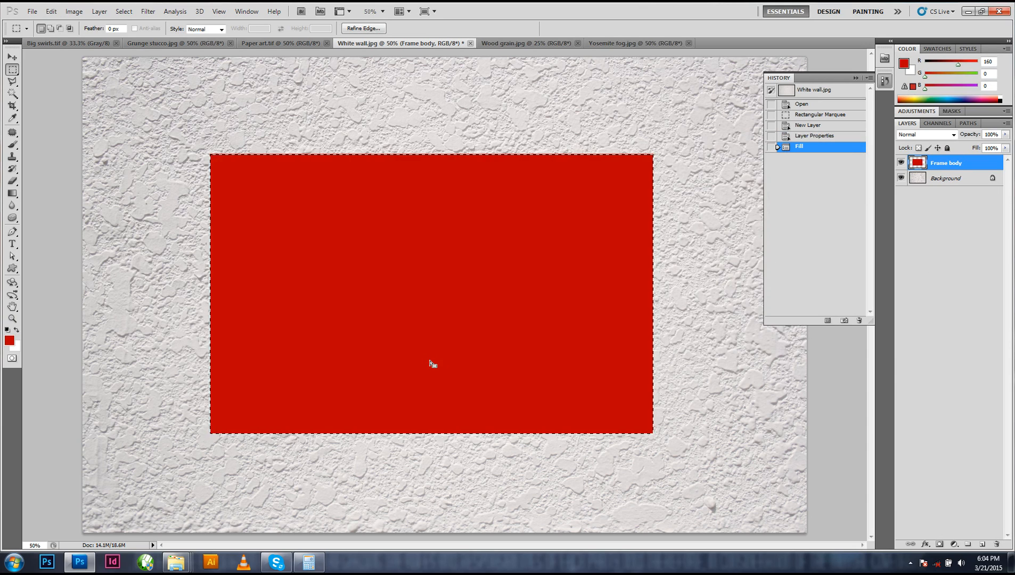
key(ctrl+d)
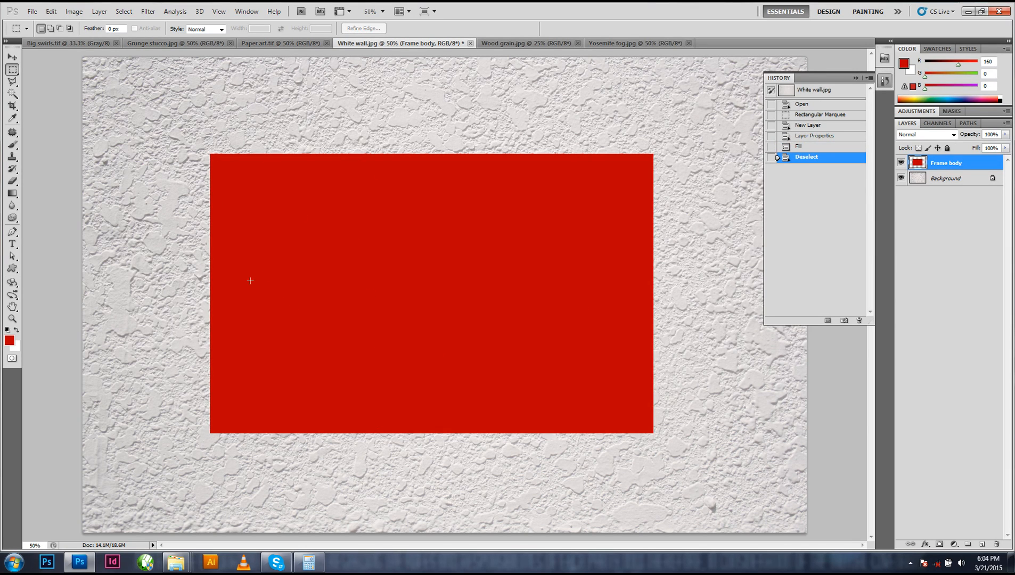
Hide the Frame body layer and draw a tall, narrow rectangular selection along the wall's left side
click(901, 162)
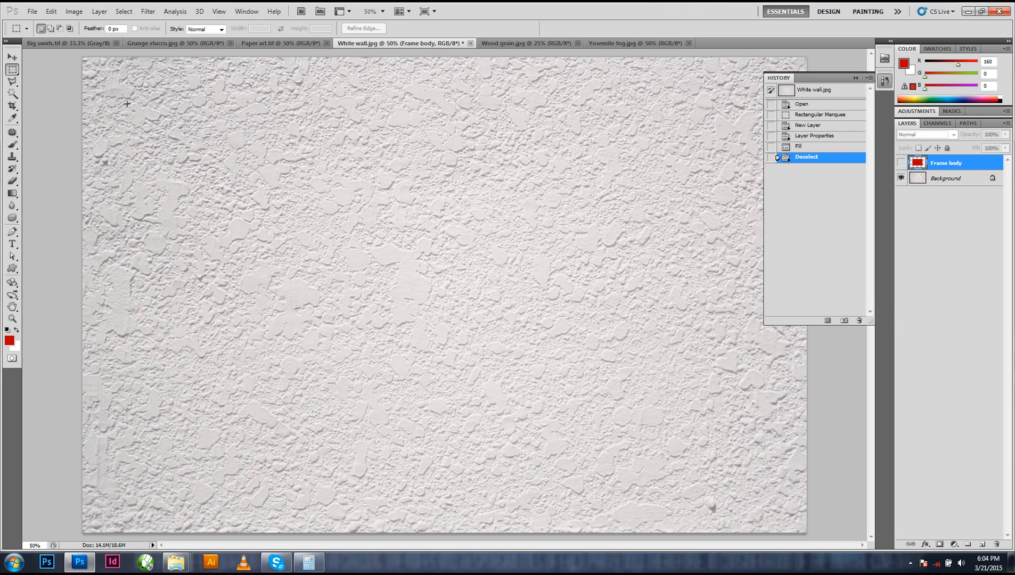
drag(117, 86, 126, 124)
drag(163, 491, 164, 491)
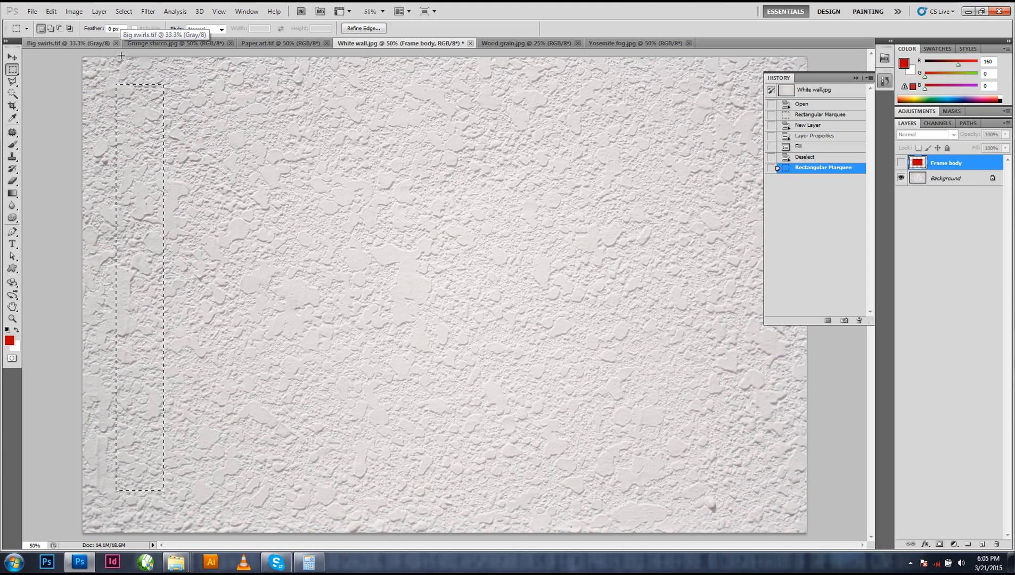
Try the Deselect Layers command and undo it
click(123, 12)
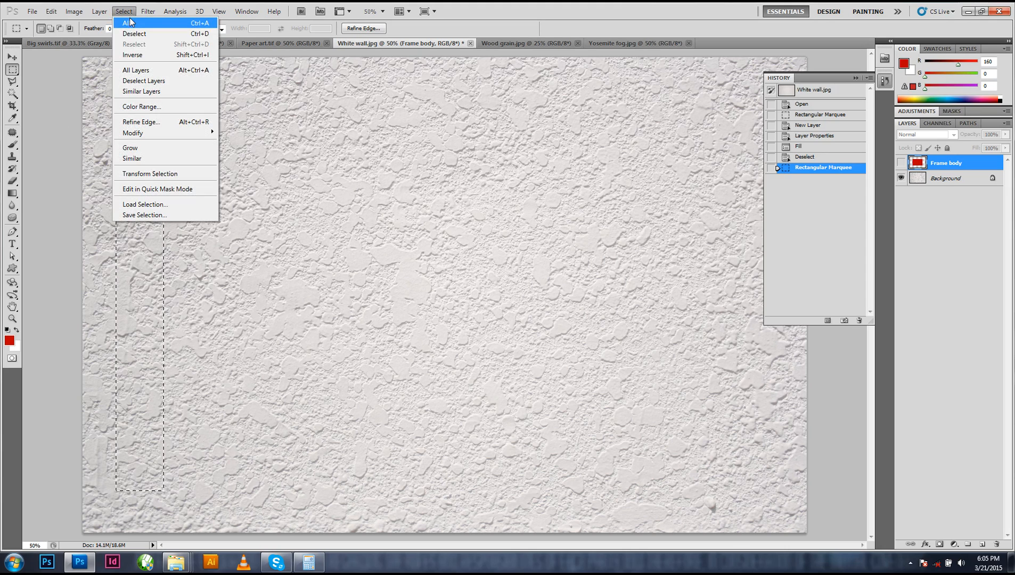
click(152, 80)
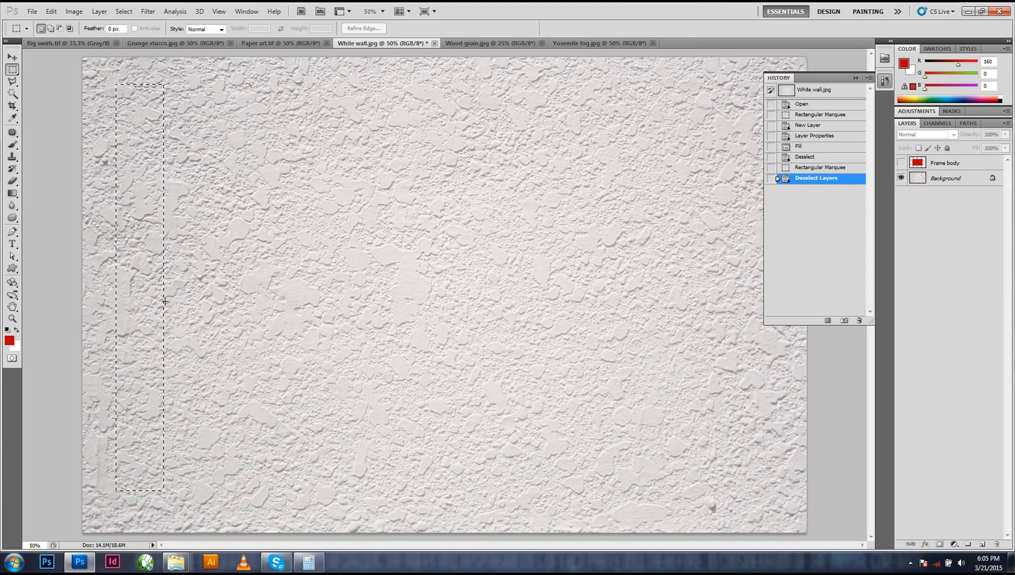
key(ctrl+z)
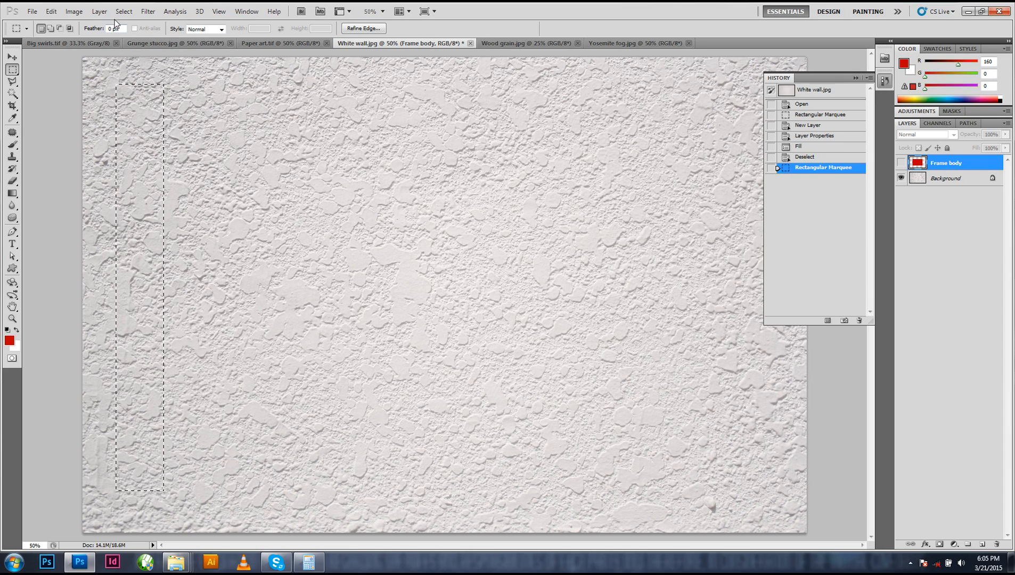
Clear the narrow marquee selection and show the Frame body layer again
click(100, 11)
mouse_move(124, 11)
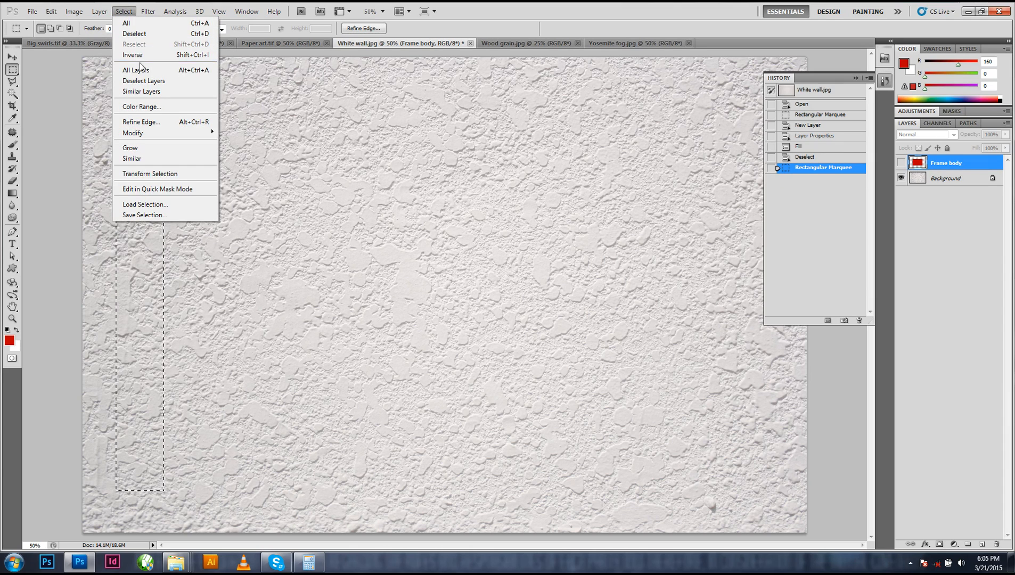
click(158, 34)
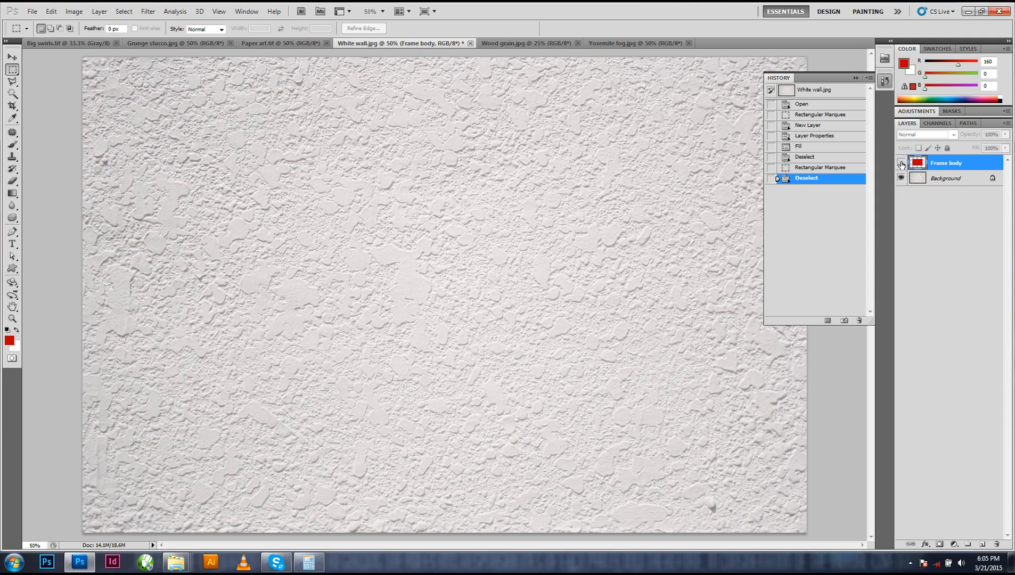
click(901, 163)
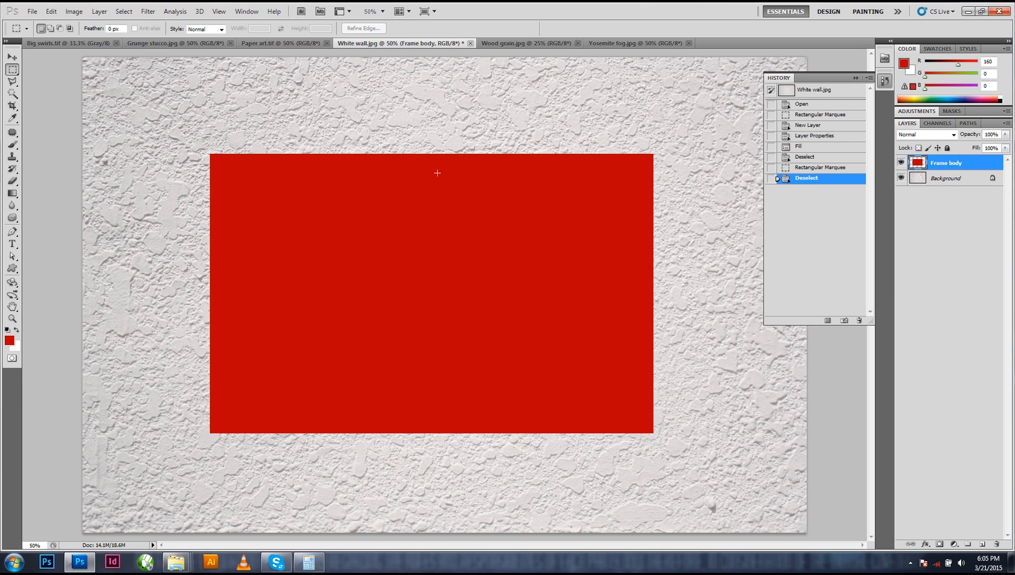
click(12, 69)
click(54, 79)
key(v)
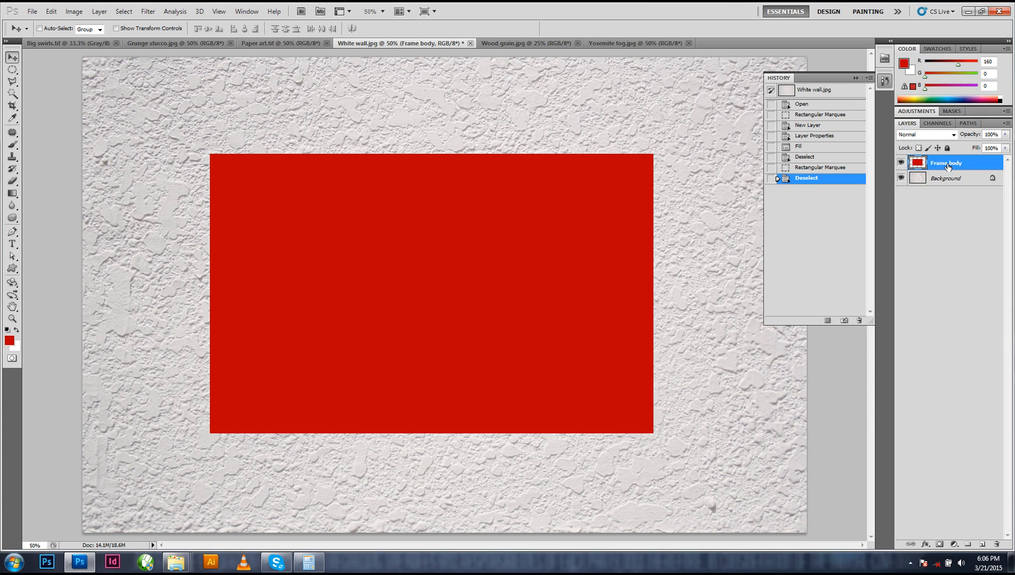
Duplicate the Frame body layer, rename the copy "inner body", and leave no layer active
drag(952, 163, 955, 205)
drag(933, 165, 983, 545)
double_click(947, 163)
text(inner)
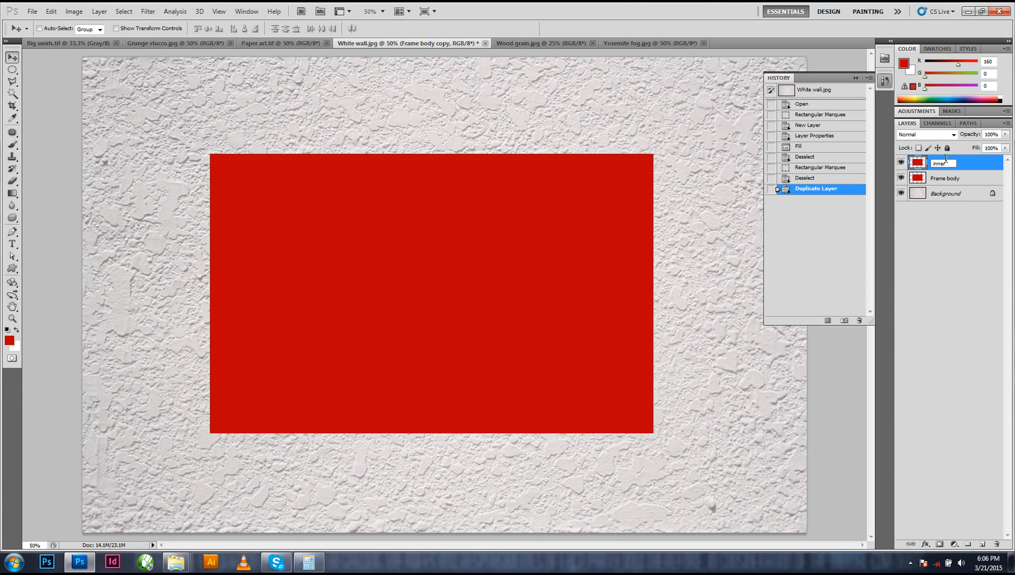
text(body)
click(965, 269)
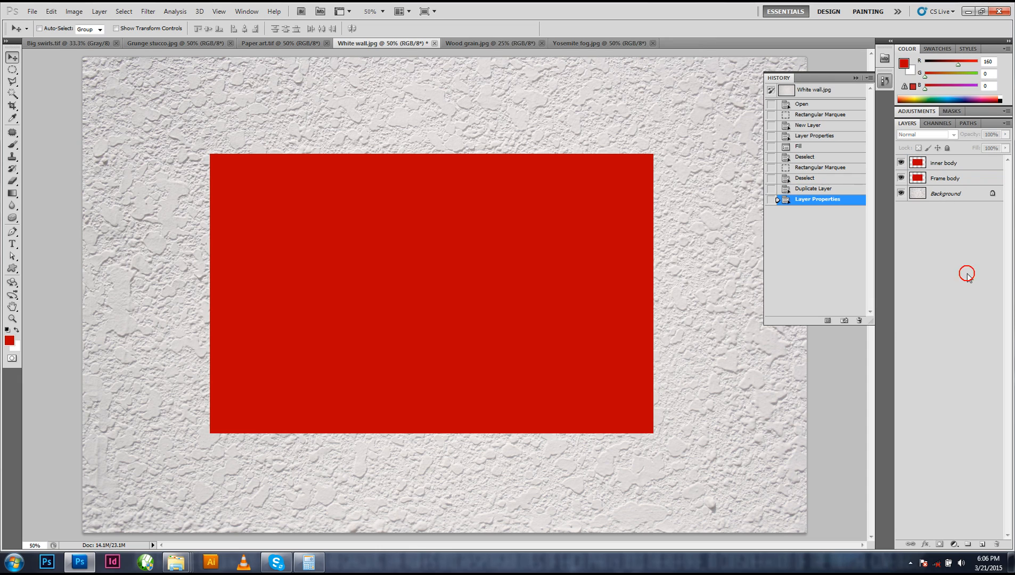
Scale the inner body layer down around its centre, leaving a frame-wide border of similar thickness on all four sides
click(944, 162)
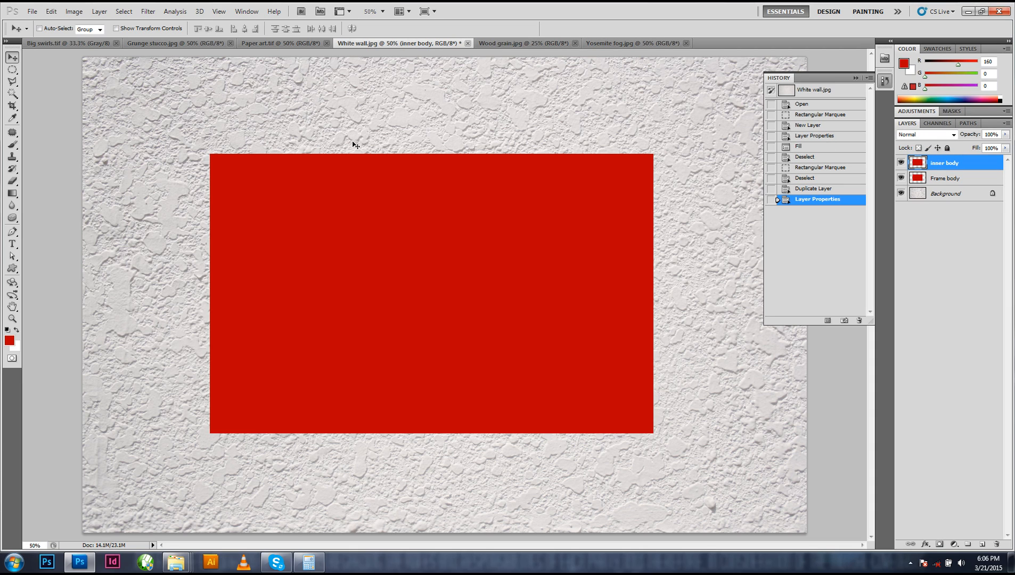
key(ctrl+t)
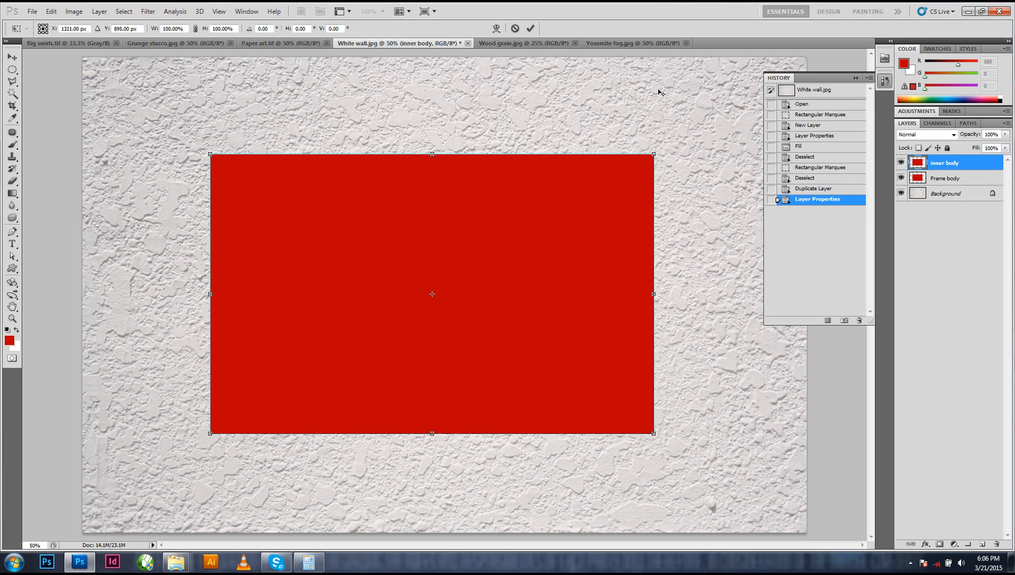
drag(654, 155, 621, 169)
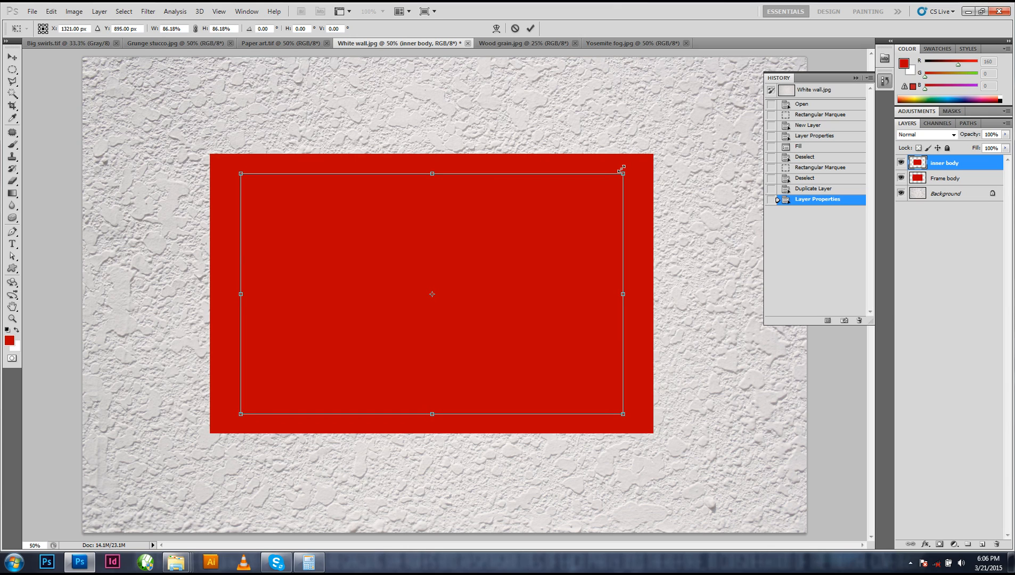
drag(621, 170, 617, 170)
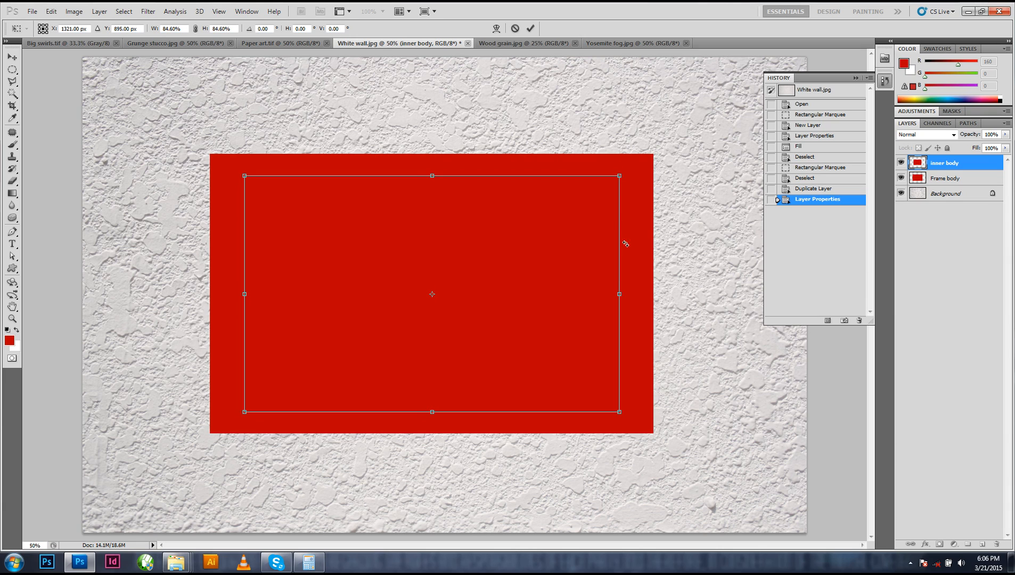
drag(620, 295, 631, 295)
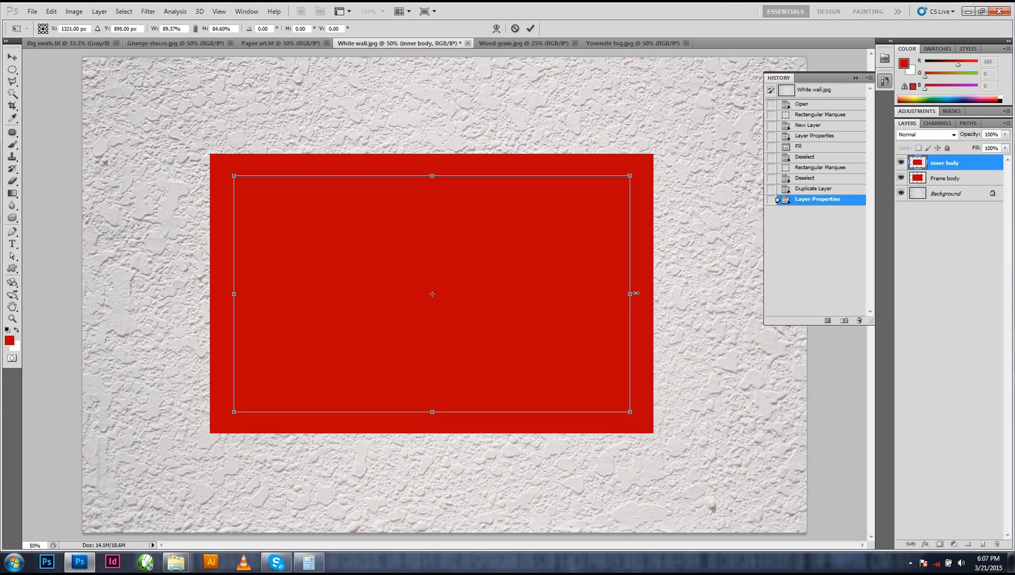
mouse_move(636, 293)
mouse_down()
mouse_move(594, 298)
mouse_move(632, 315)
mouse_move(621, 295)
mouse_move(635, 297)
mouse_up()
drag(630, 176, 622, 178)
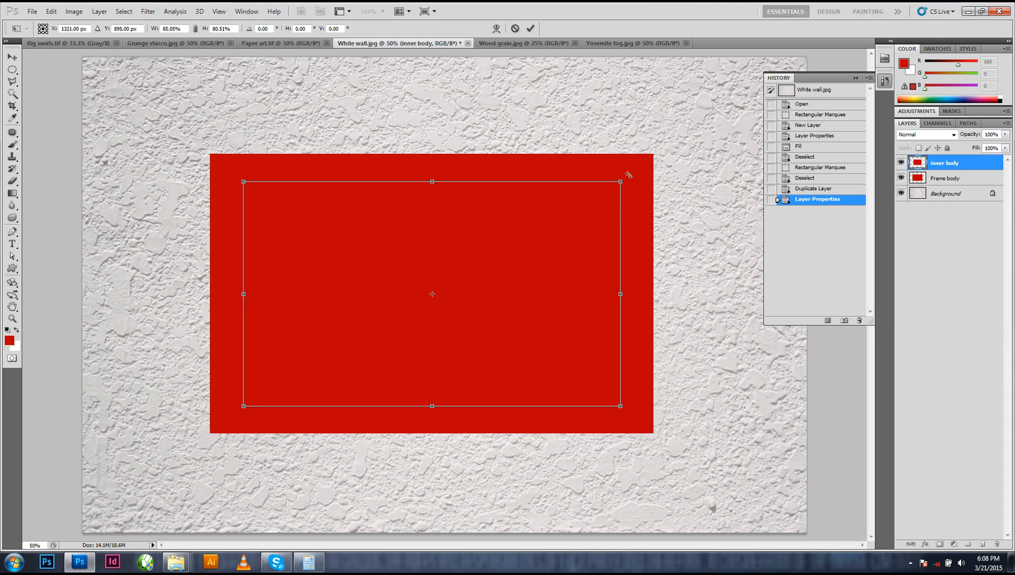
drag(619, 180, 625, 179)
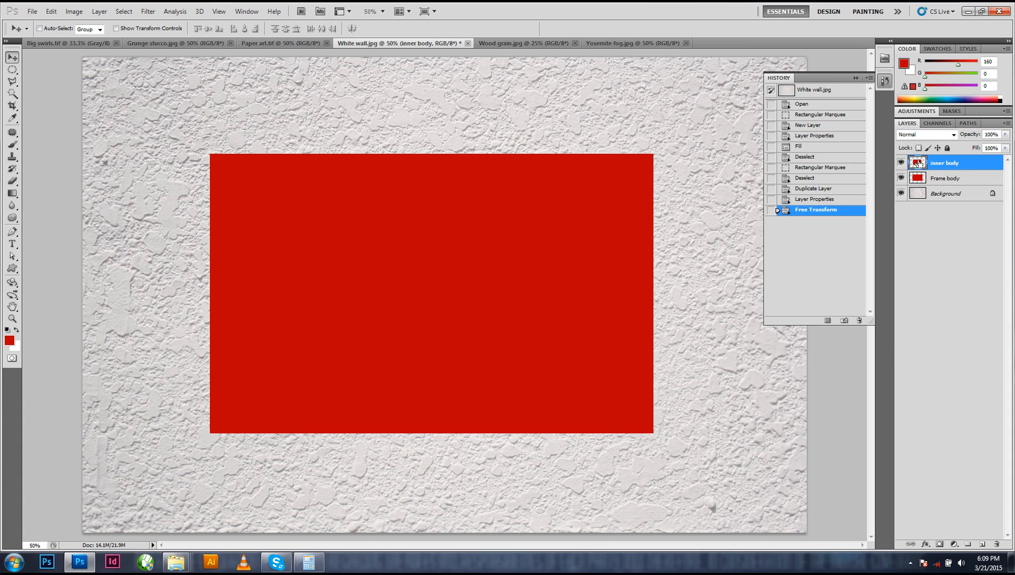
Load the inner body layer's outline as a selection, delete that area from the Frame body layer, hide inner body, and deselect
ctrl+click(918, 163)
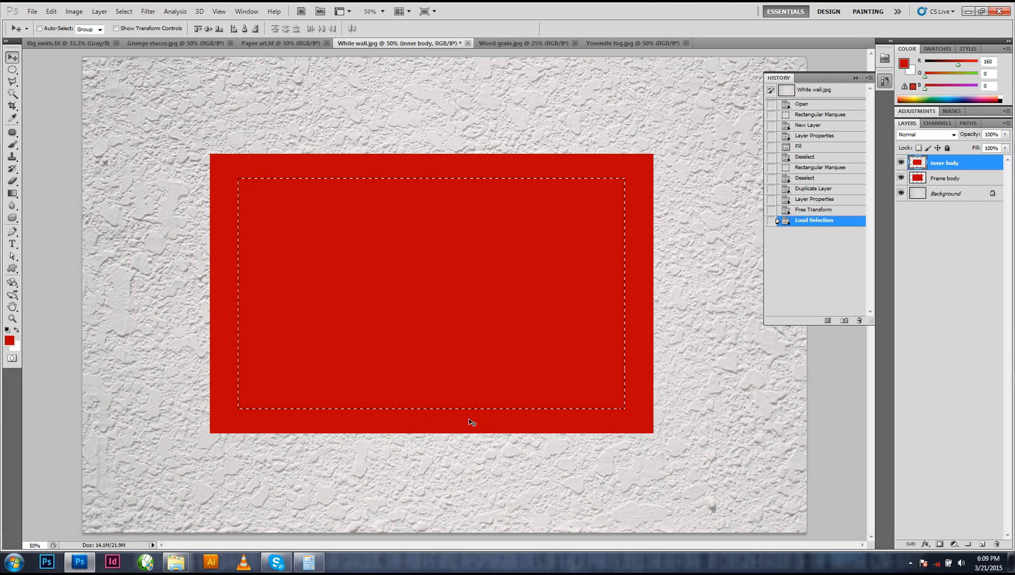
click(943, 179)
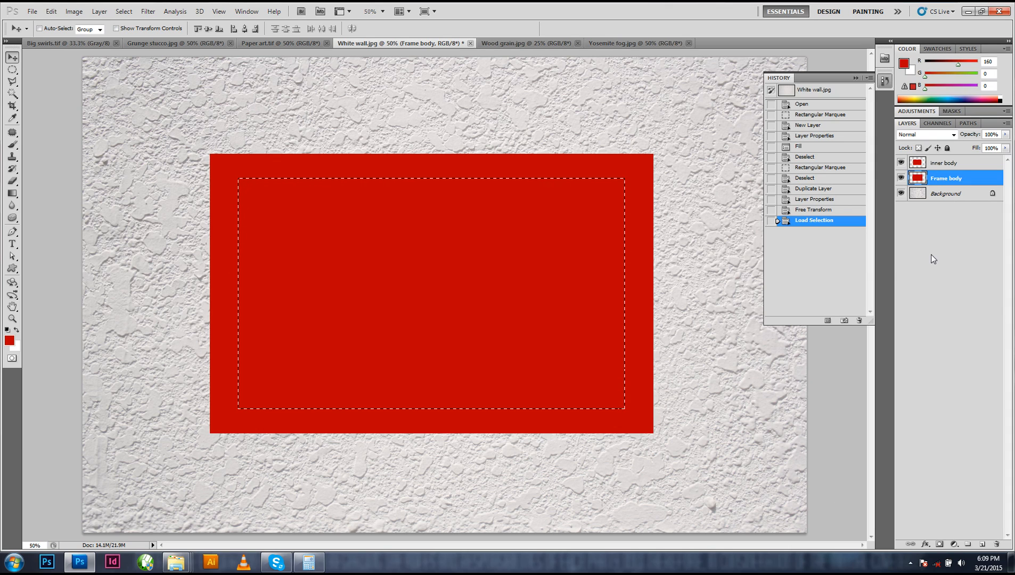
key(Delete)
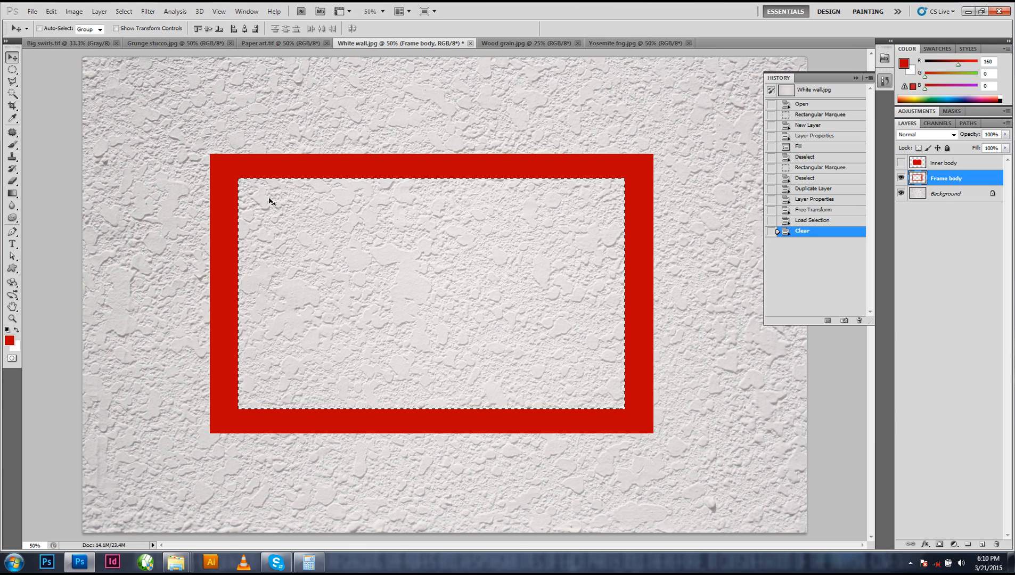
key(ctrl+d)
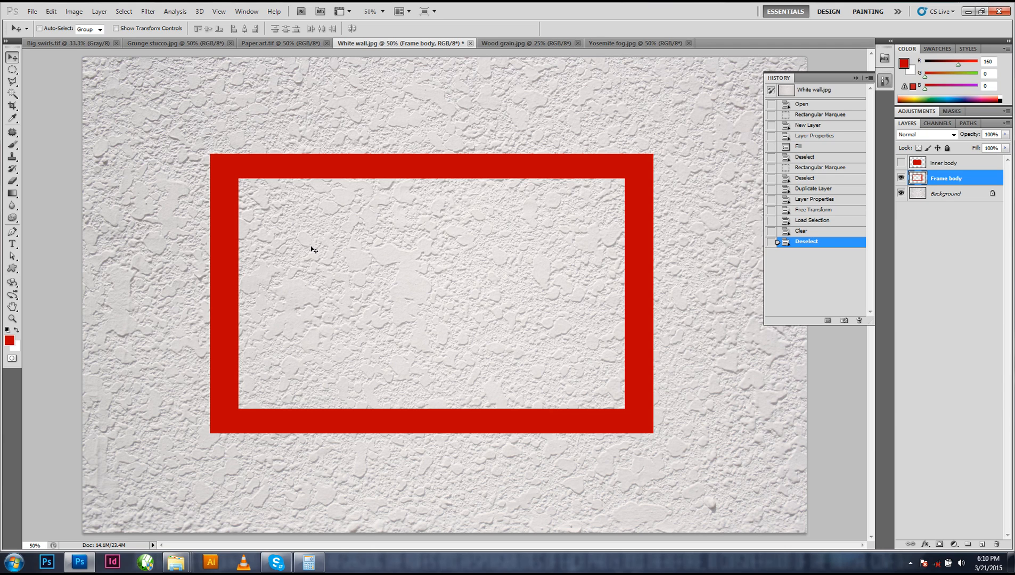
click(123, 12)
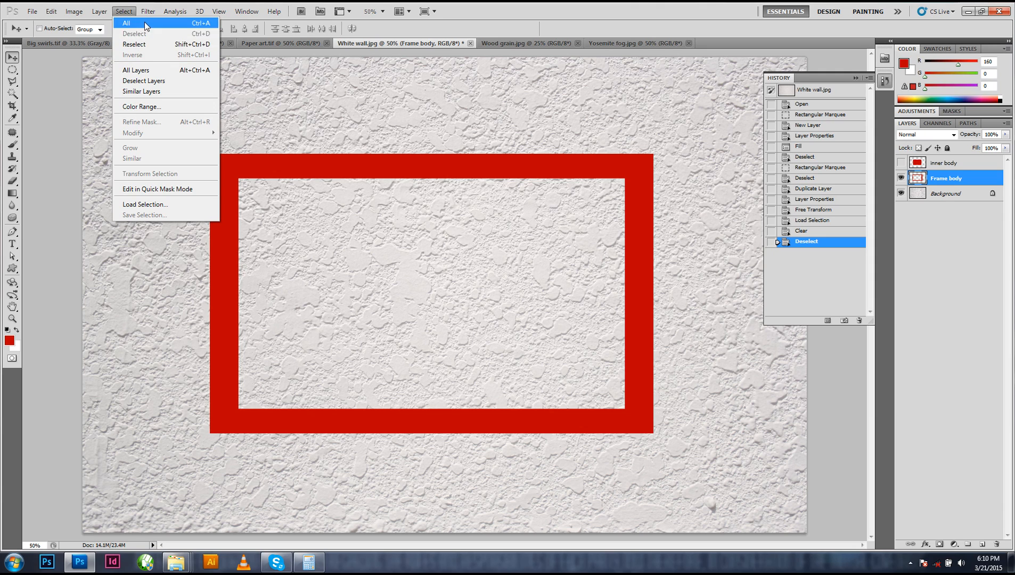
click(519, 286)
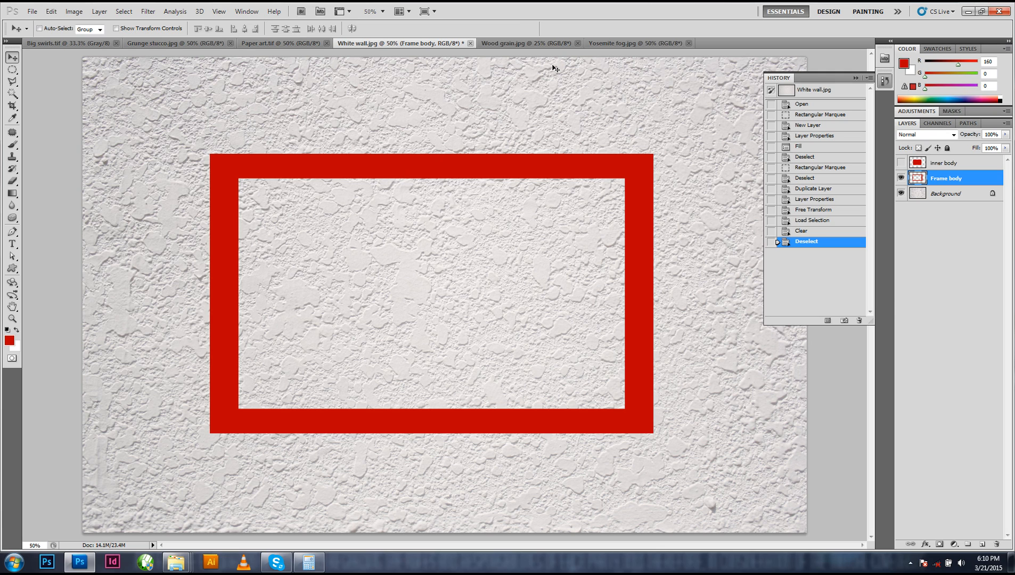
Copy the Wood grain.jpg image into the White wall.jpg document as a new layer directly above Frame body
click(522, 42)
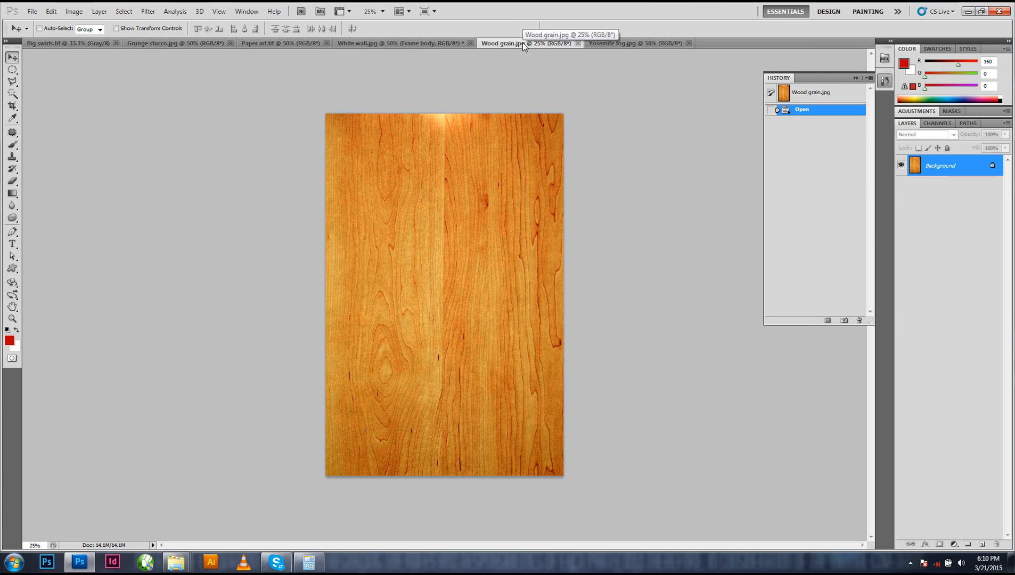
click(404, 42)
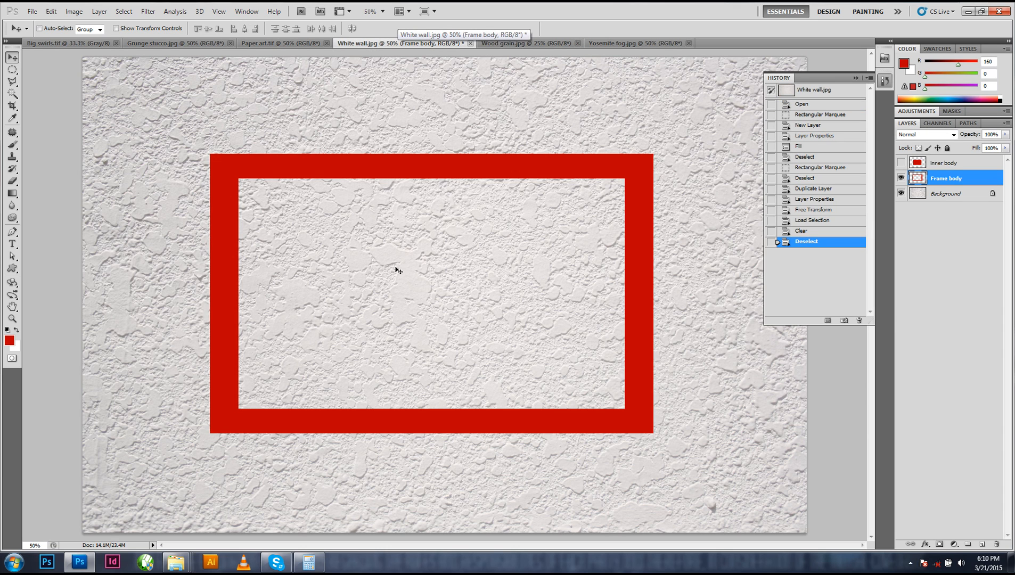
click(536, 43)
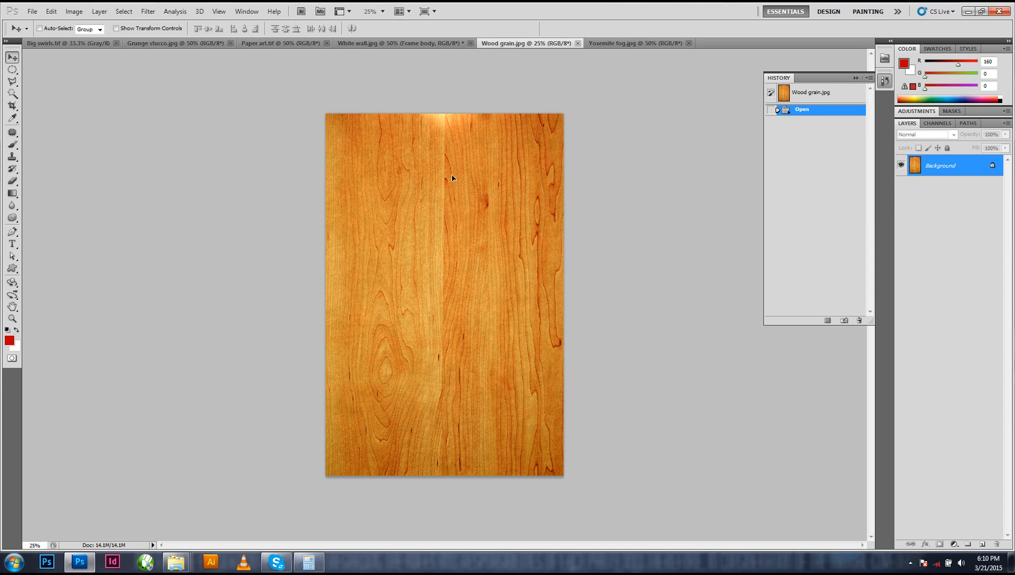
click(395, 45)
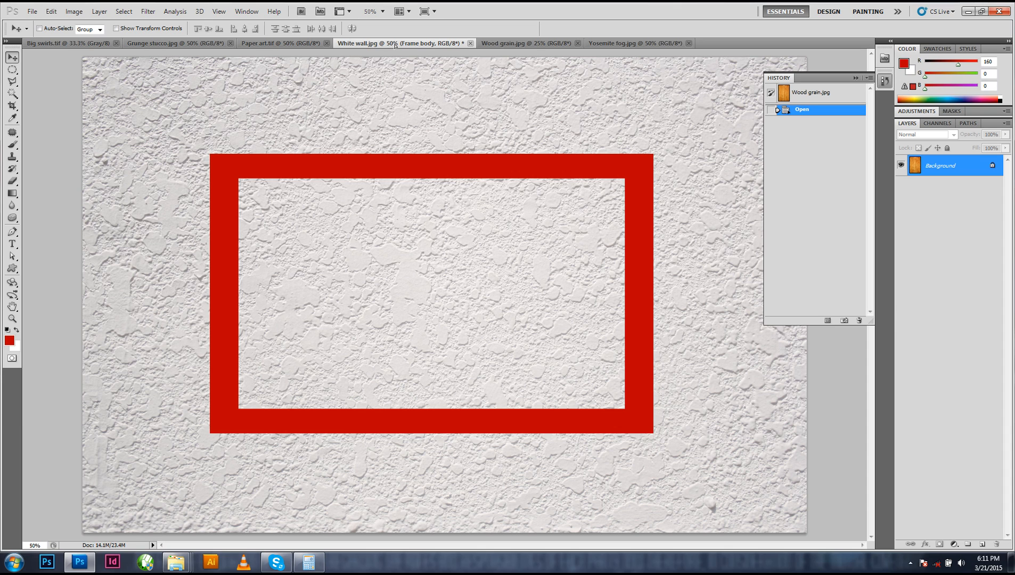
drag(394, 46, 397, 135)
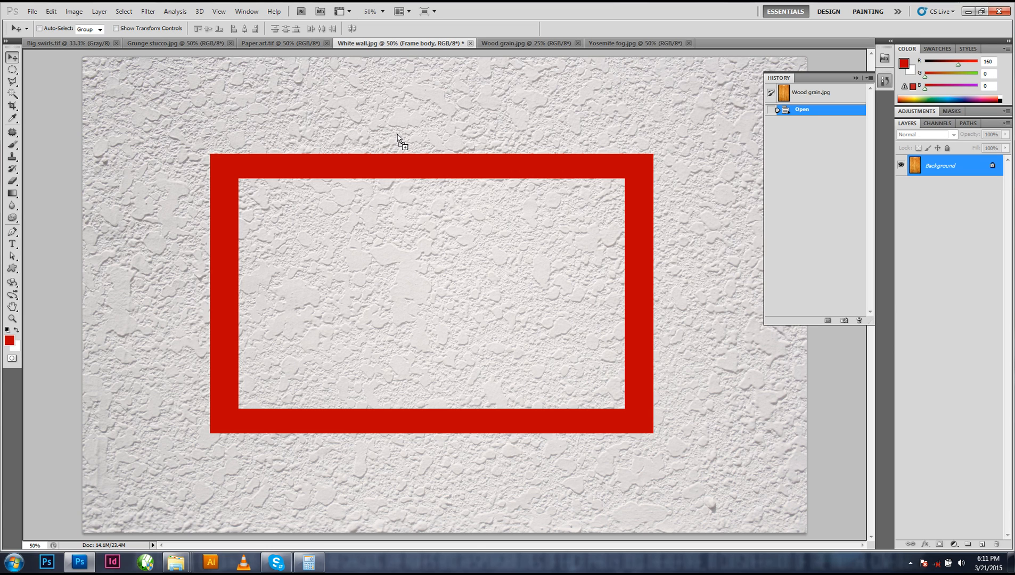
drag(398, 134, 462, 222)
drag(462, 221, 465, 225)
drag(464, 222, 452, 285)
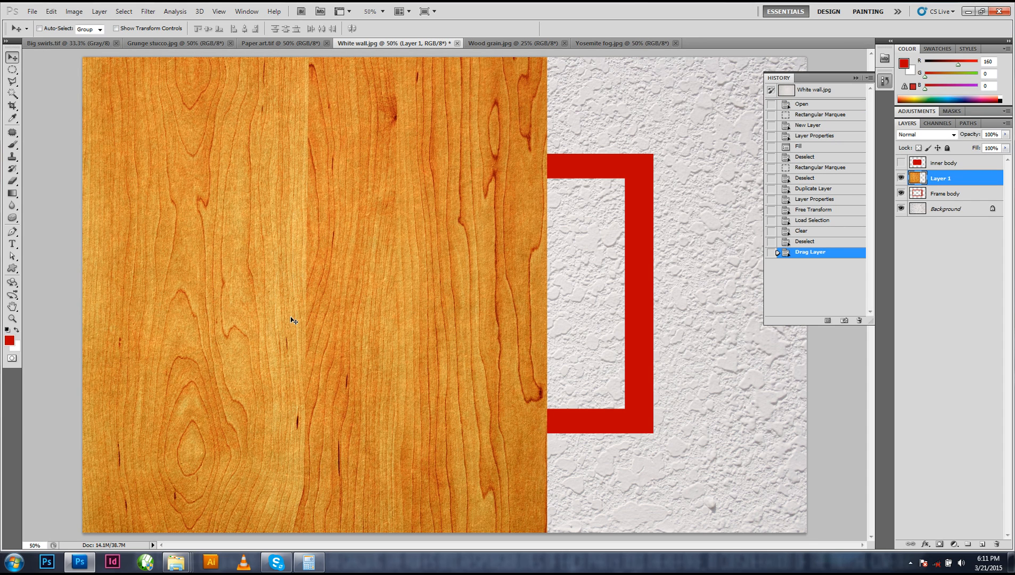
Move the wood-grain layer over the frame so that it is centred horizontally on it
click(503, 42)
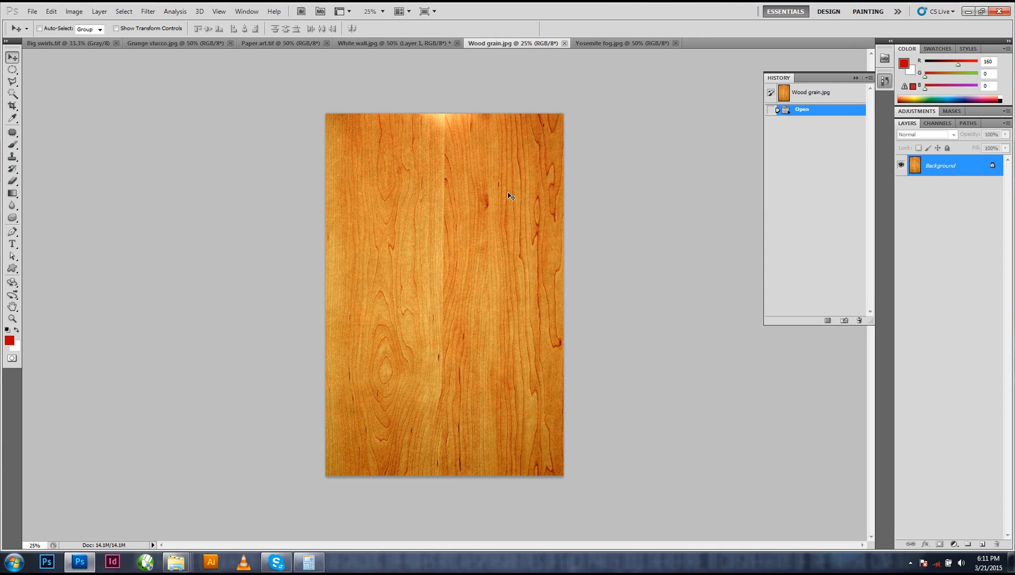
drag(416, 43, 365, 223)
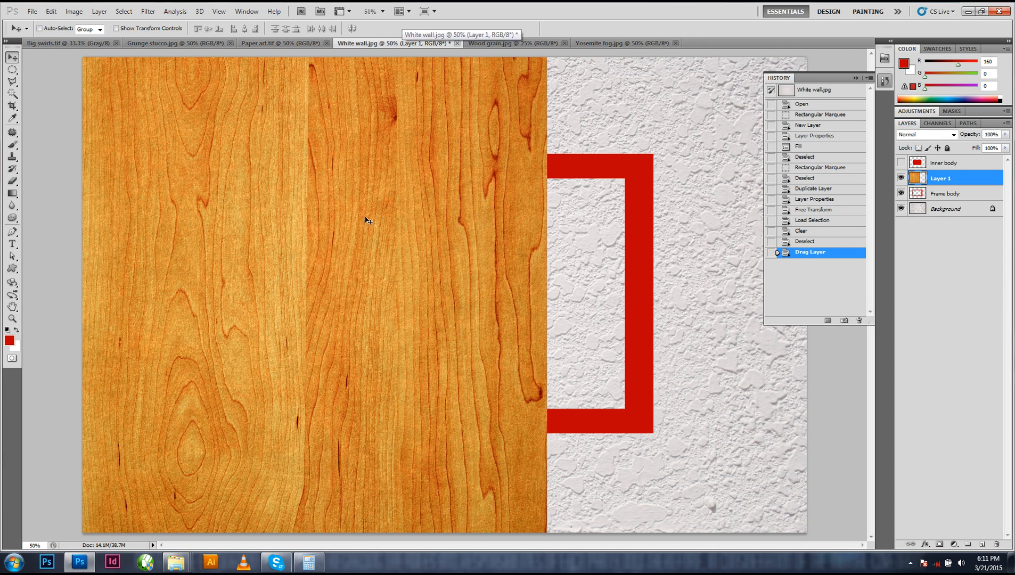
drag(379, 172, 506, 193)
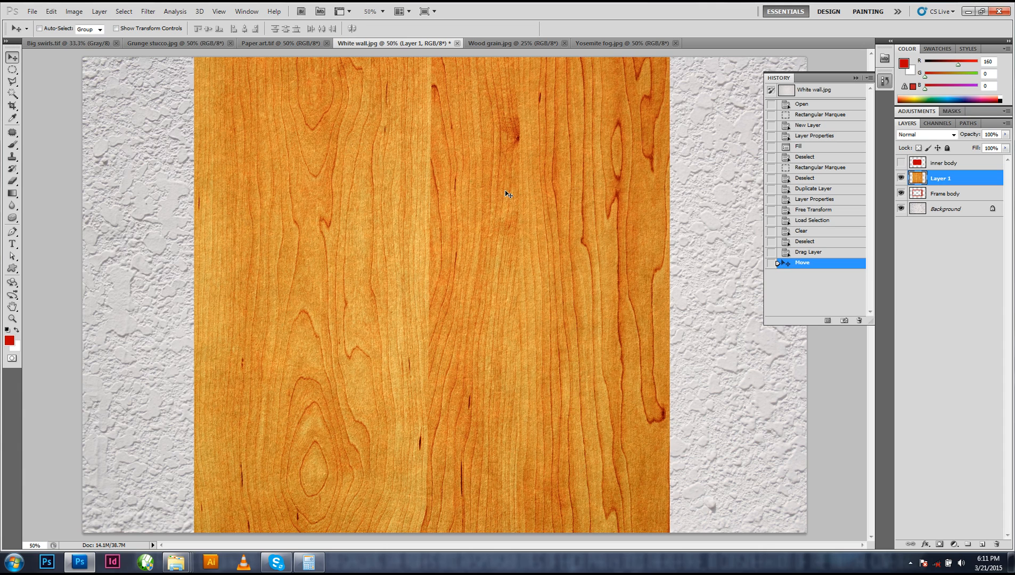
Rotate the wood-grain layer 90 degrees and position it to cover the whole canvas
key(ctrl+minus)
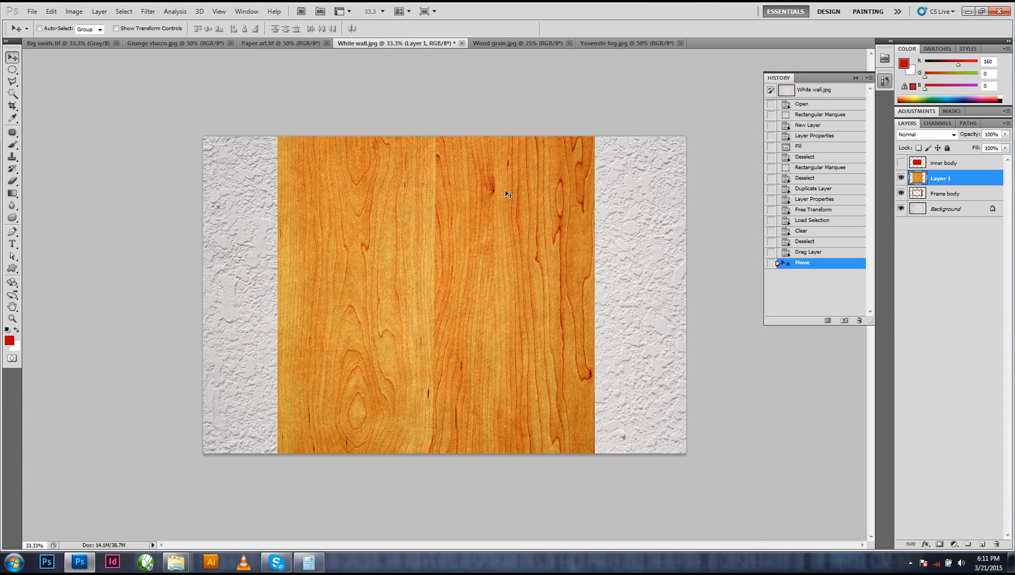
key(ctrl+t)
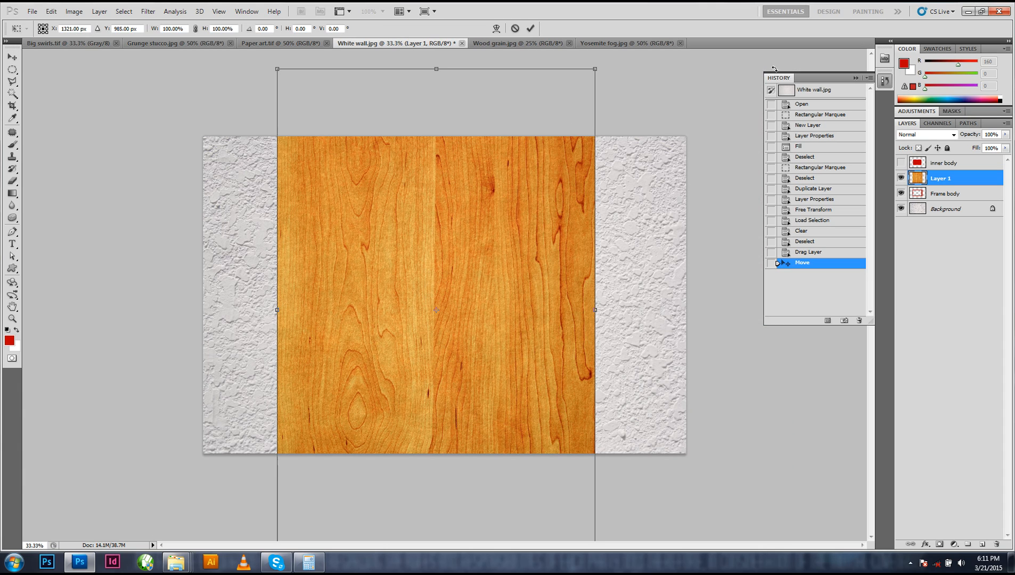
drag(623, 78, 562, 381)
key(ctrl+z)
click(429, 282)
click(608, 70)
drag(609, 70, 651, 441)
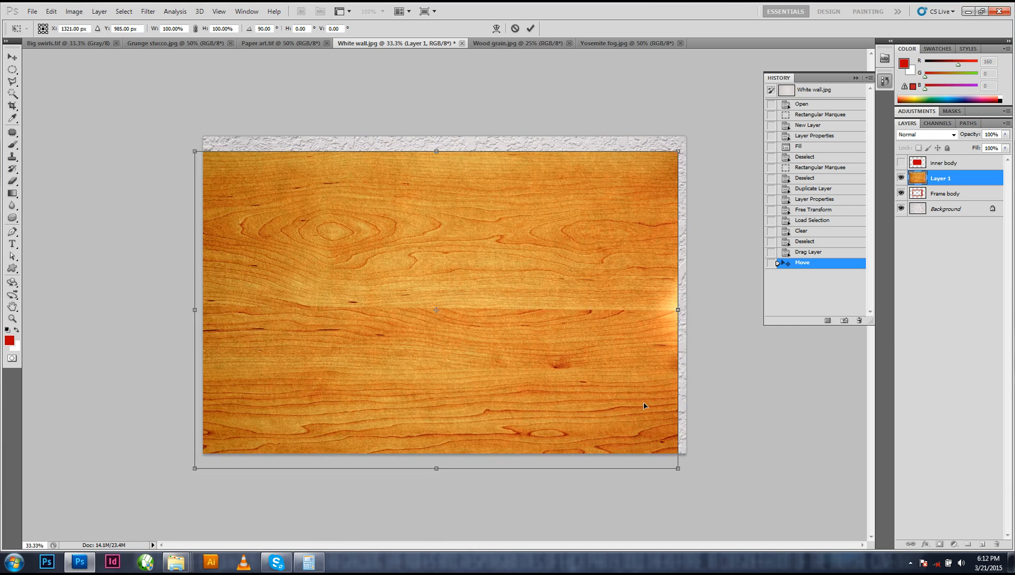
drag(542, 254, 553, 232)
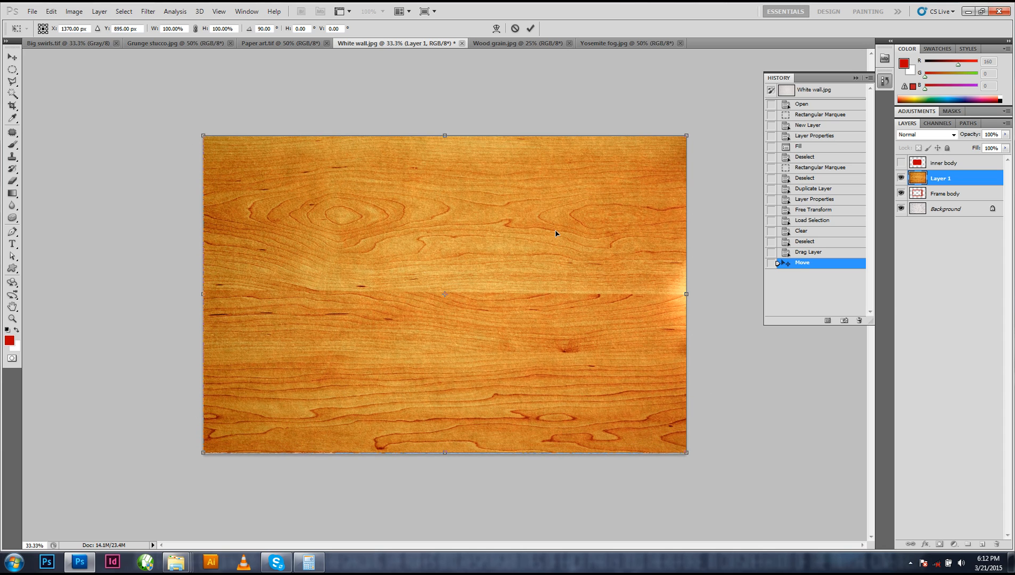
key(Return)
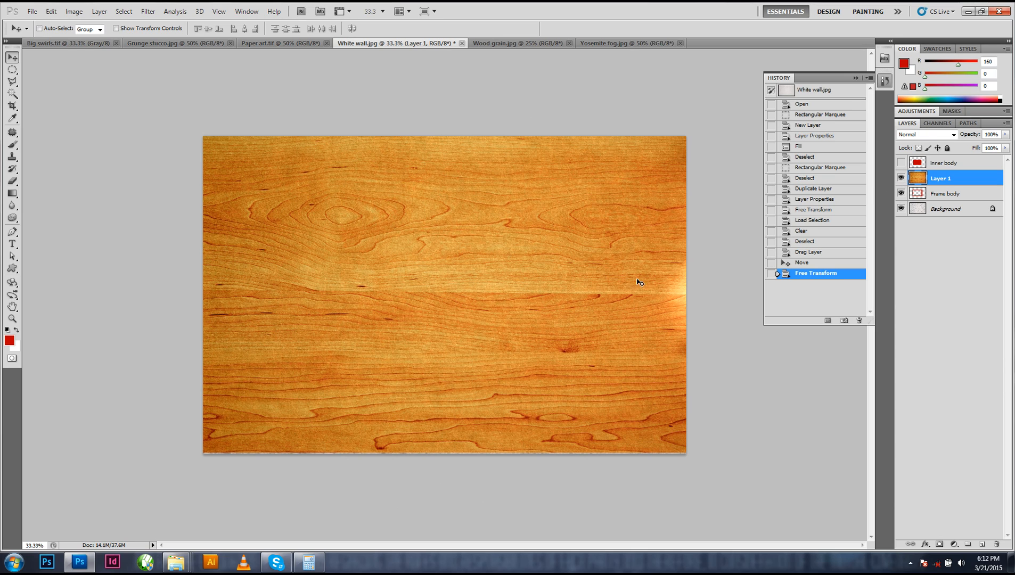
Rename the wood-grain layer "wood" and clip it to the Frame body layer with a clipping mask
click(901, 178)
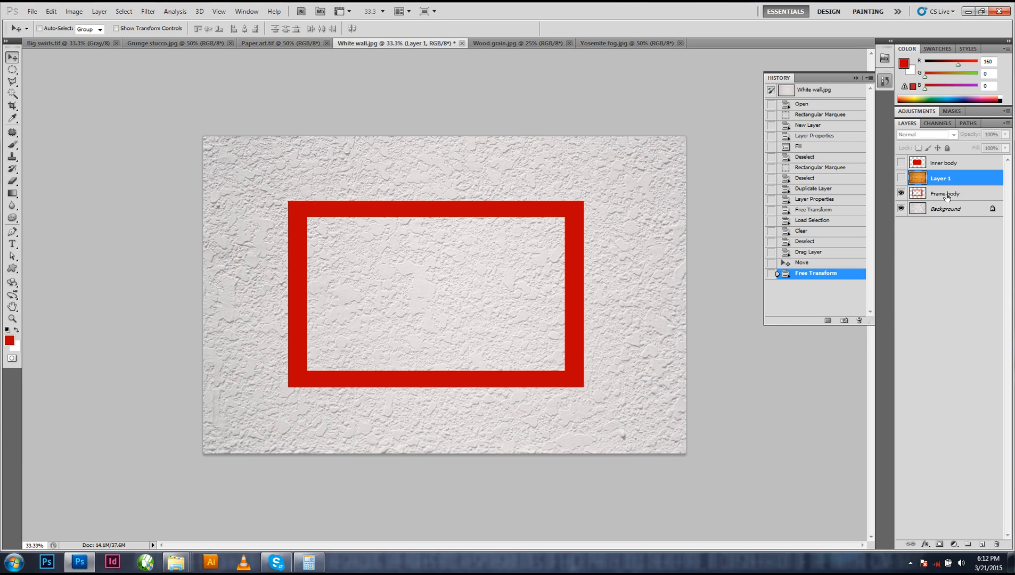
click(901, 178)
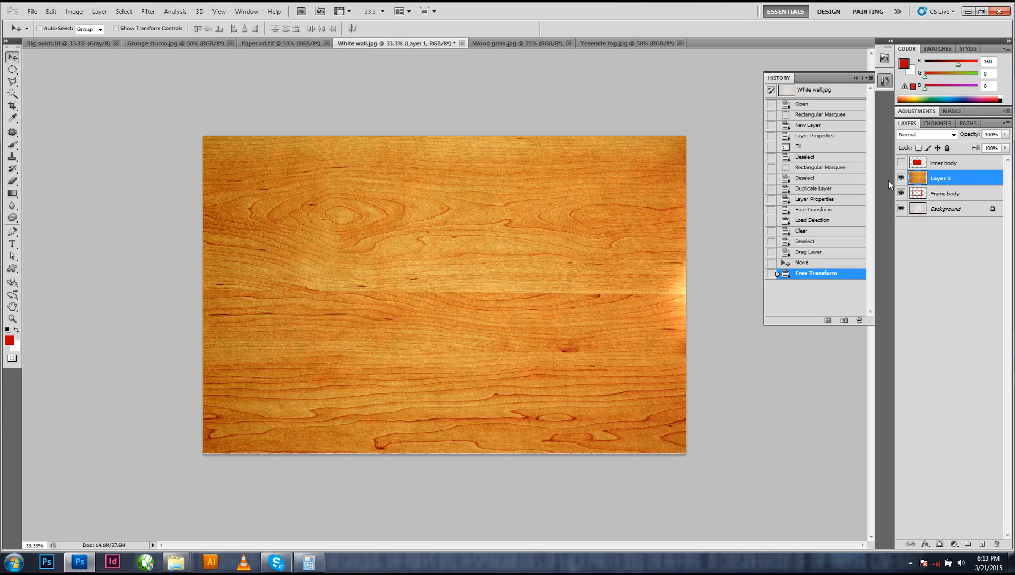
double_click(943, 179)
text(wood)
key(Return)
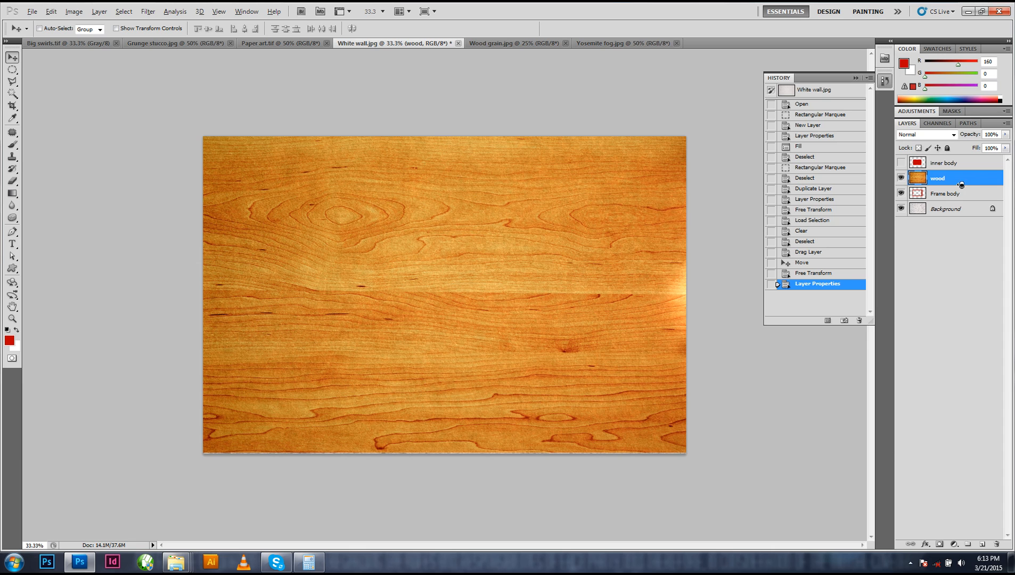
alt+click(961, 185)
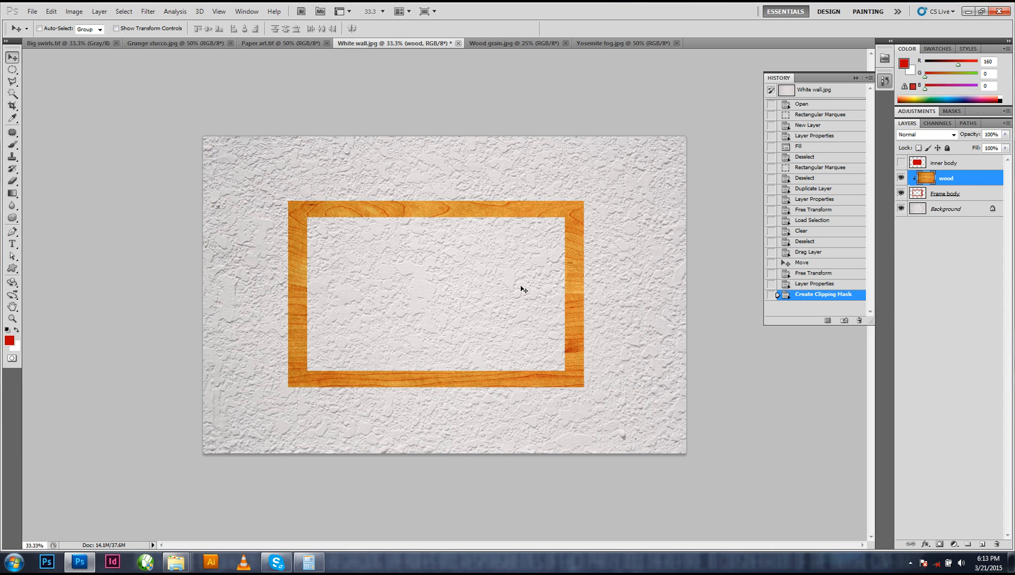
Undo the wood layer's clipping mask and apply it to the Frame body layer again
drag(358, 208, 388, 226)
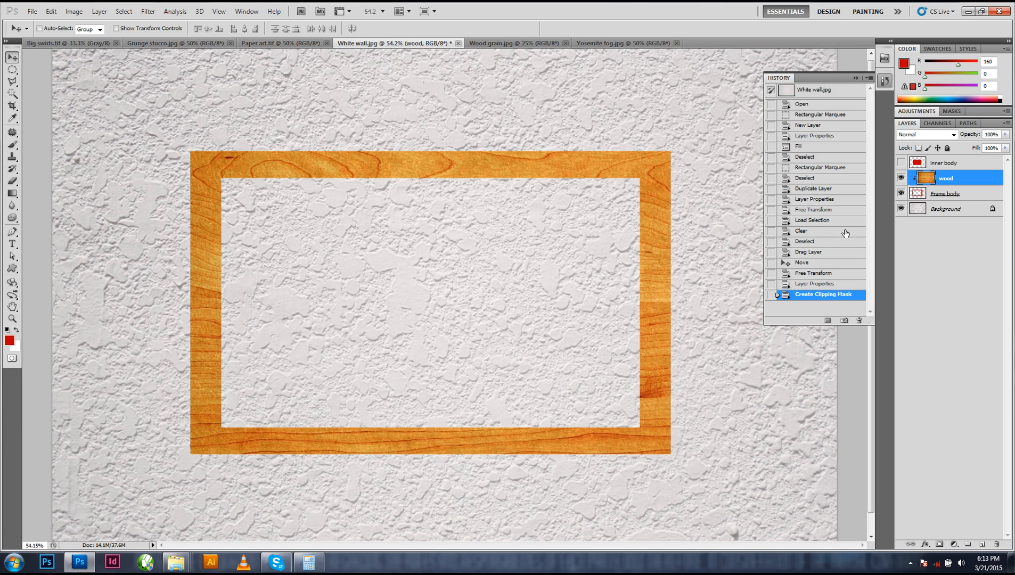
key(ctrl+z)
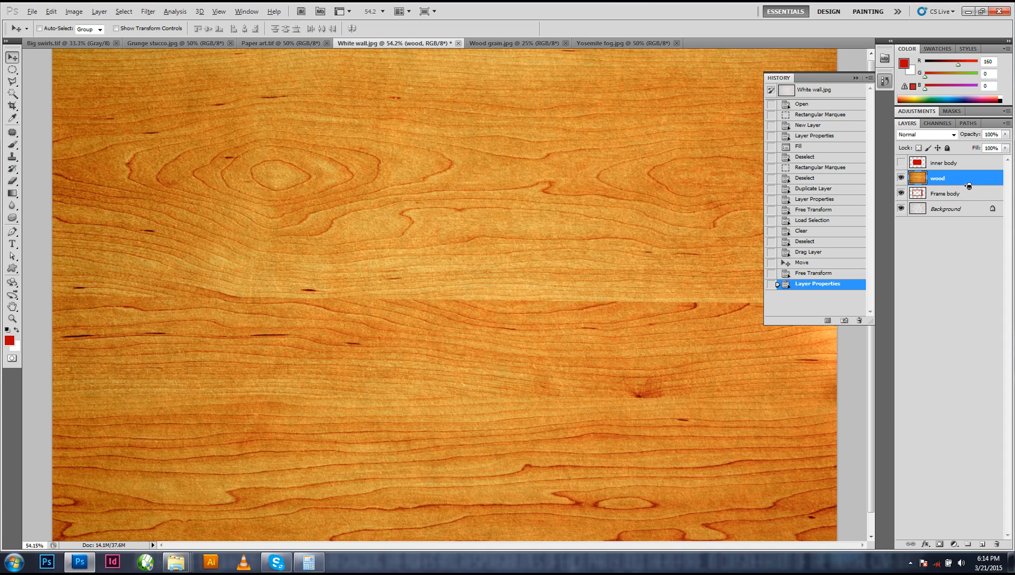
alt+click(969, 186)
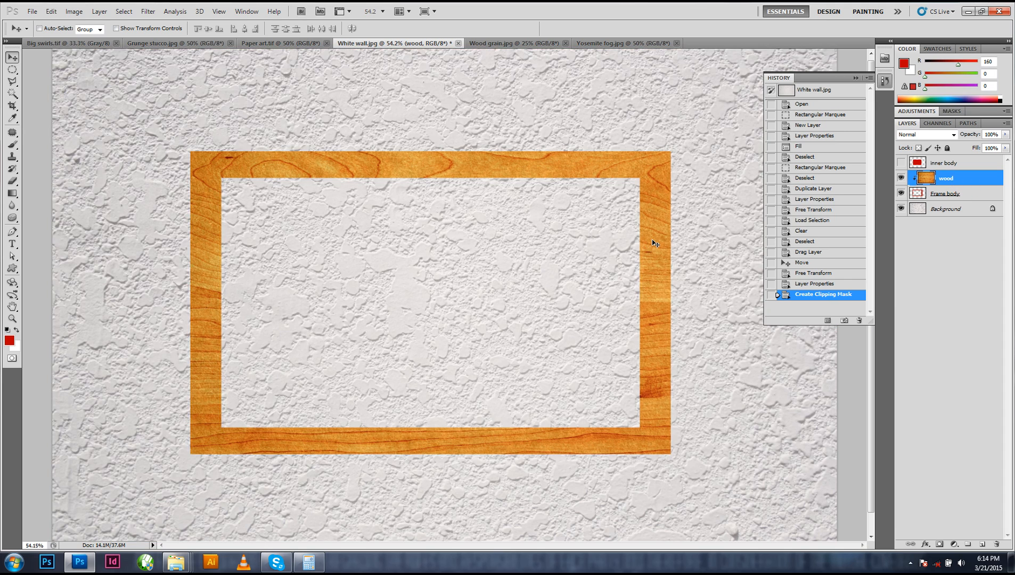
key(ctrl+minus)
key(ctrl+minus)
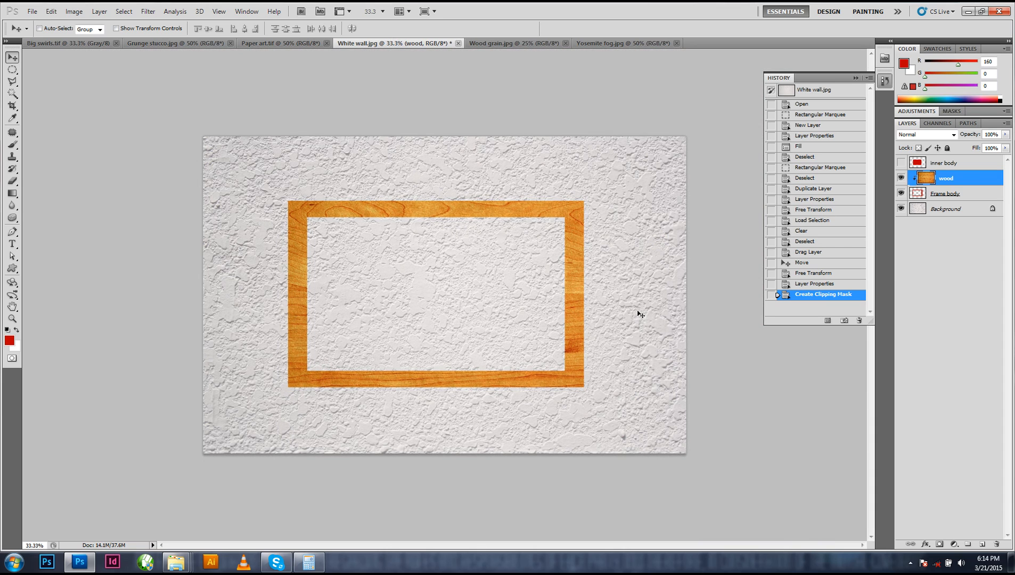
Scale the wood layer proportionally to about 65.65% and centre it over the frame
key(ctrl+t)
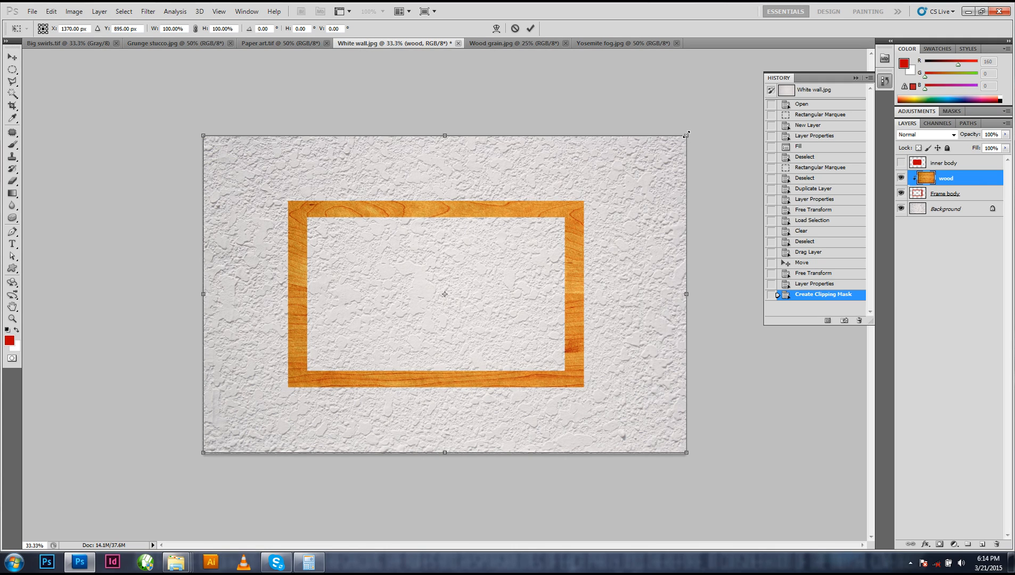
drag(685, 134, 592, 171)
drag(554, 212, 545, 212)
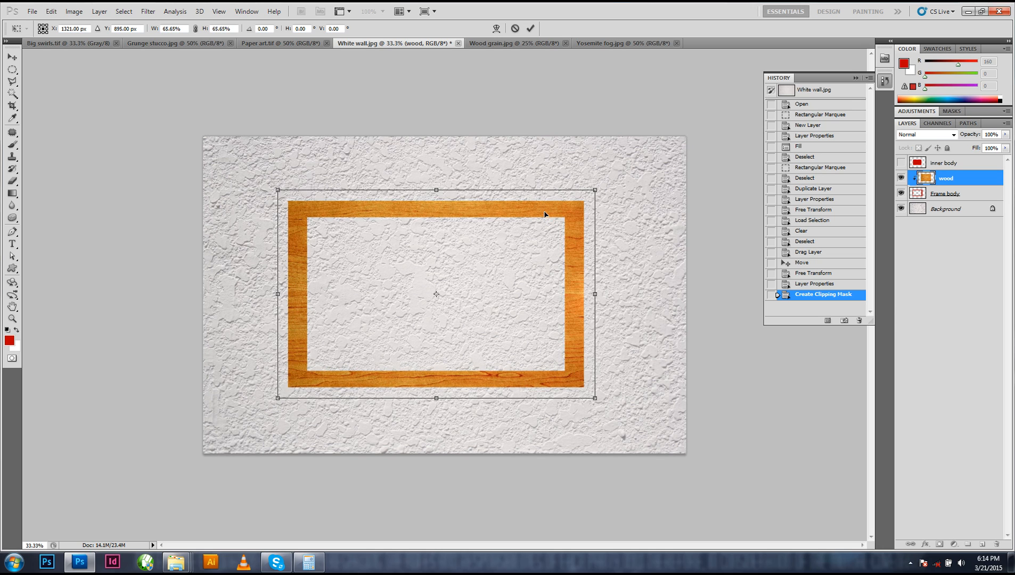
key(Return)
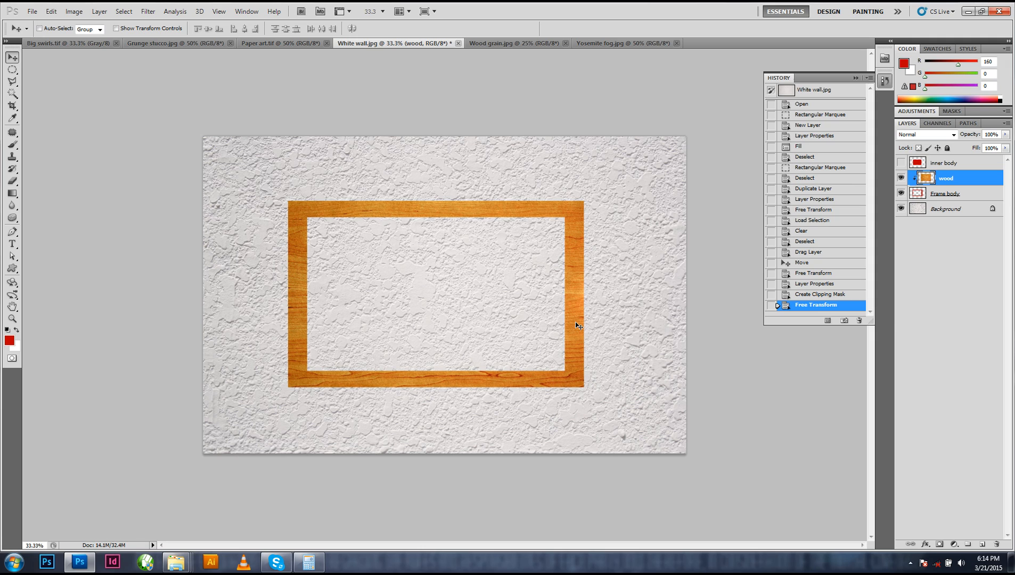
click(950, 194)
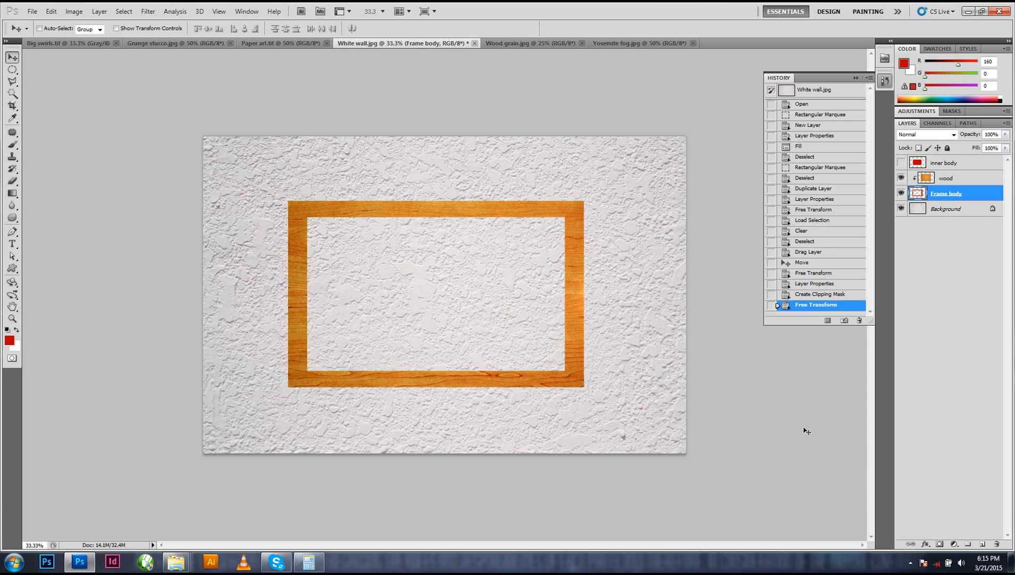
click(910, 564)
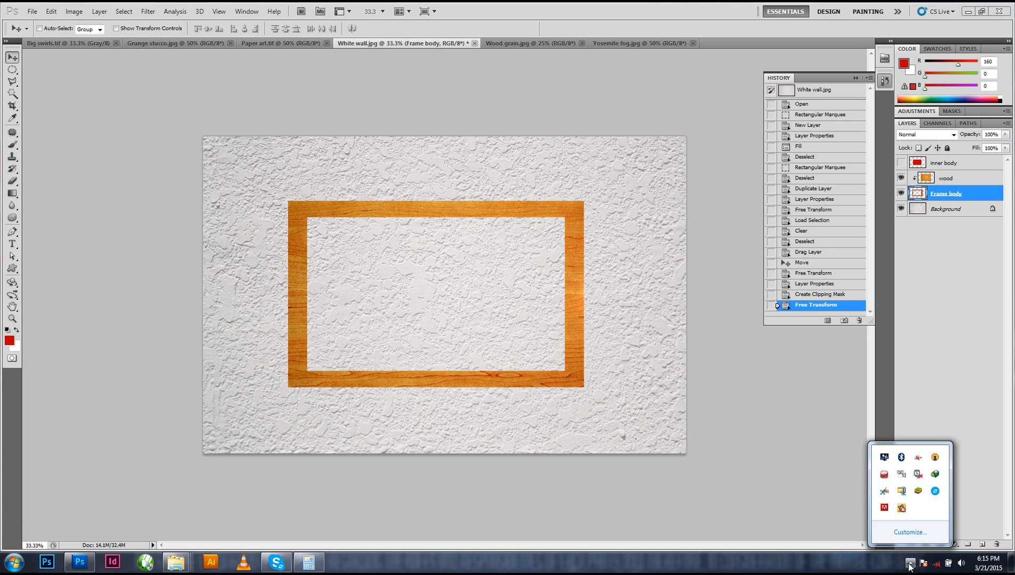
click(910, 564)
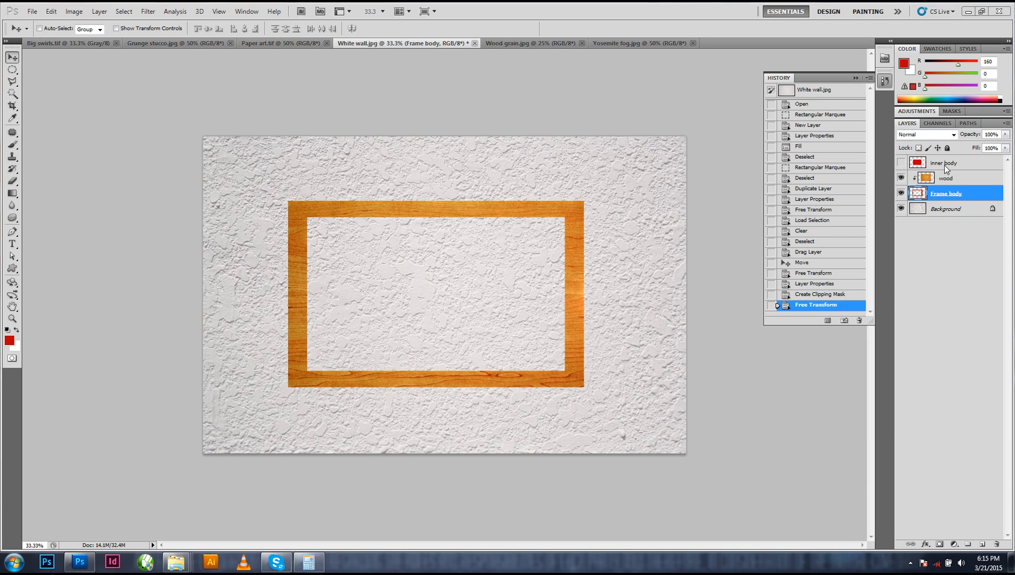
click(951, 197)
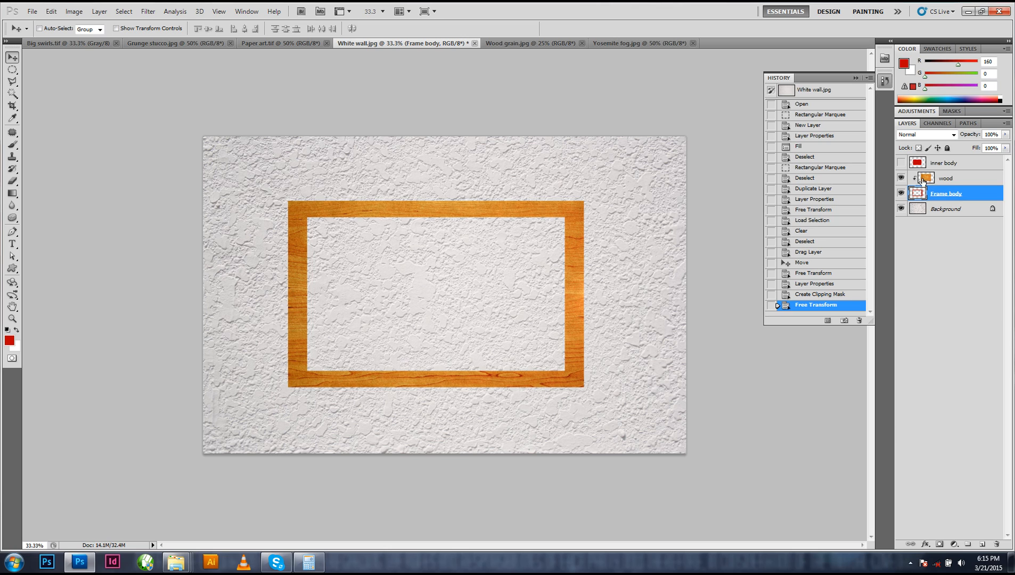
click(950, 180)
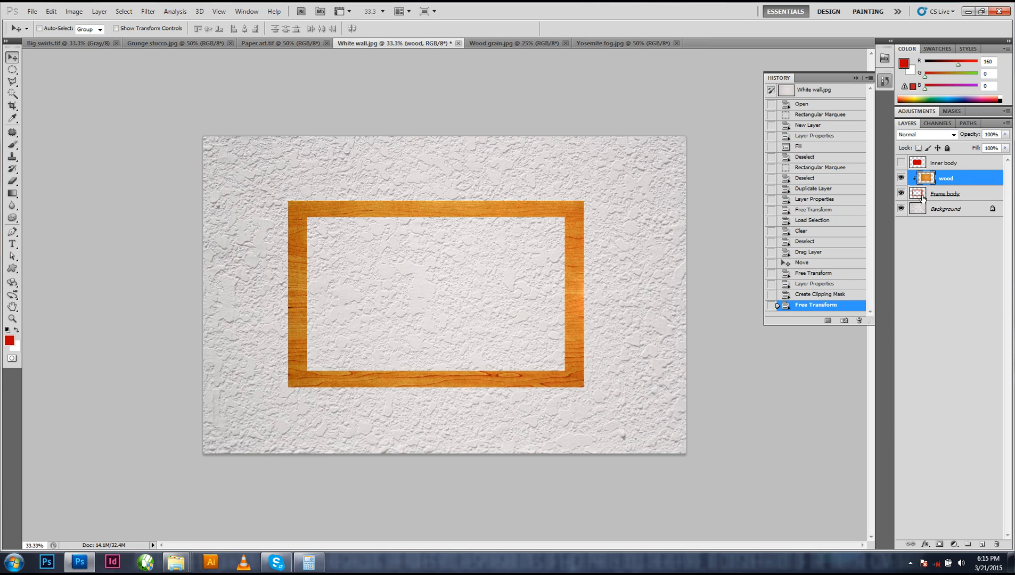
Try a smooth inner bevel on the Frame body layer with increased depth, size 21 px and soften 2 px
click(926, 195)
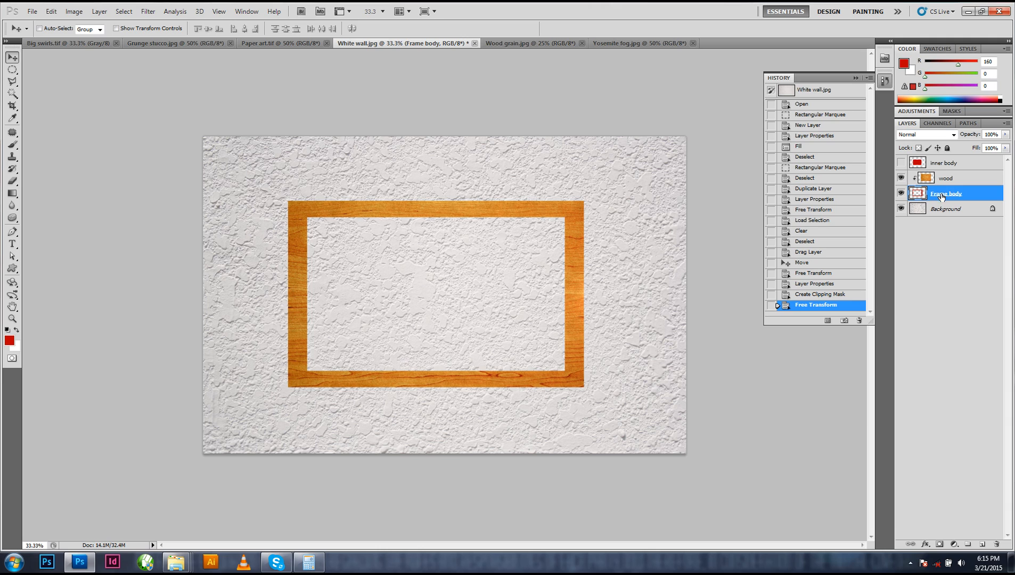
click(926, 545)
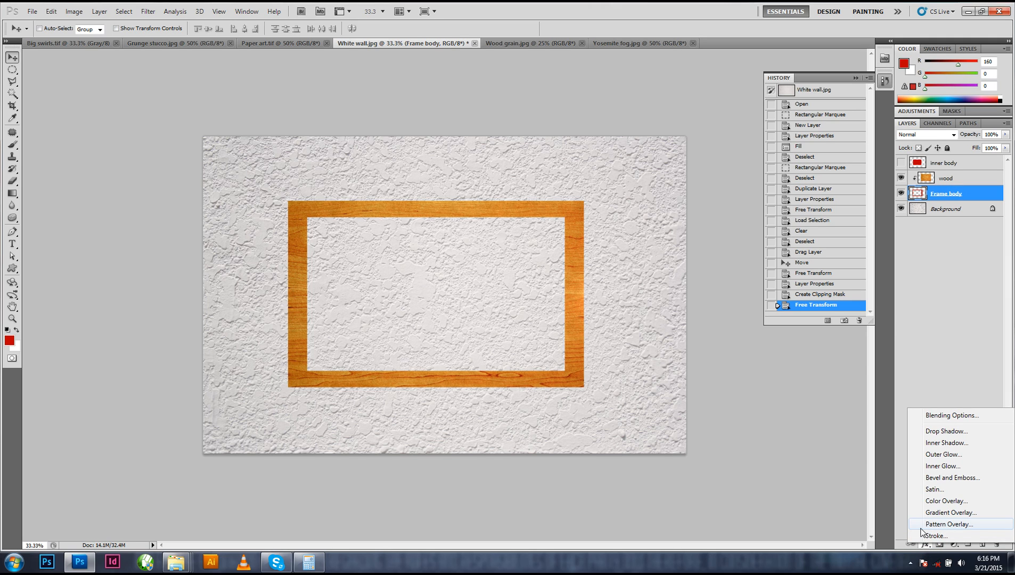
click(952, 416)
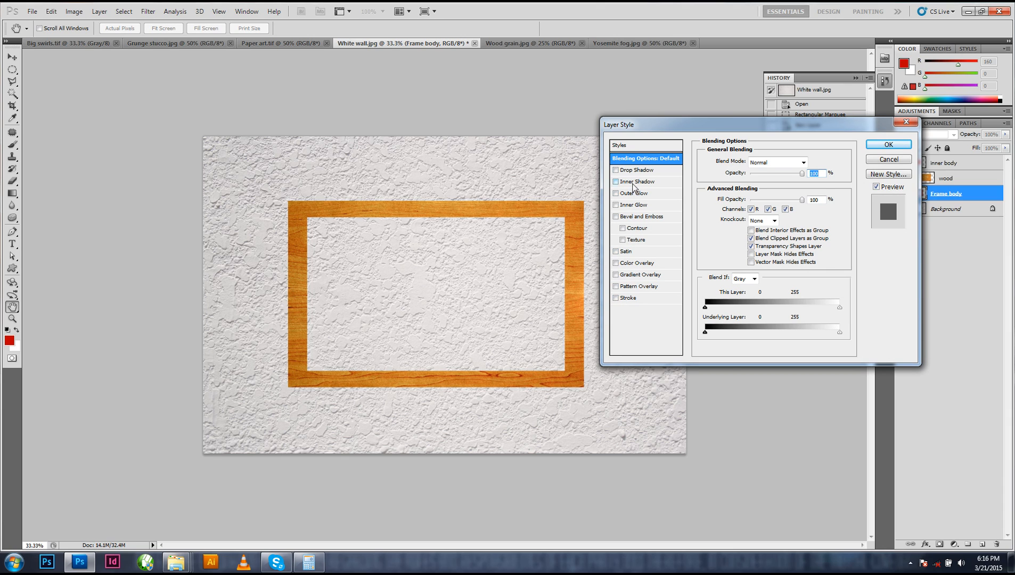
drag(658, 124, 701, 130)
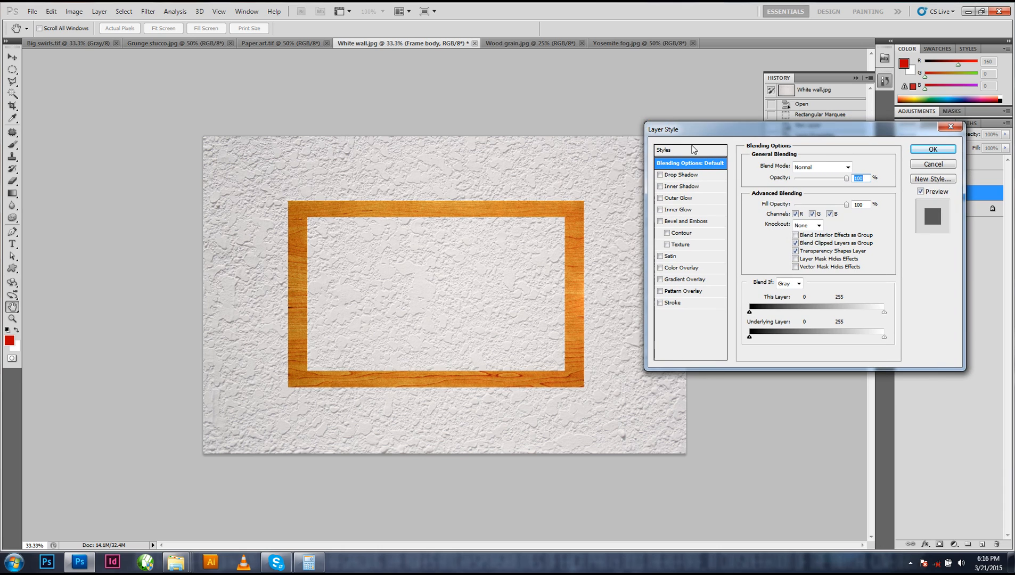
click(689, 222)
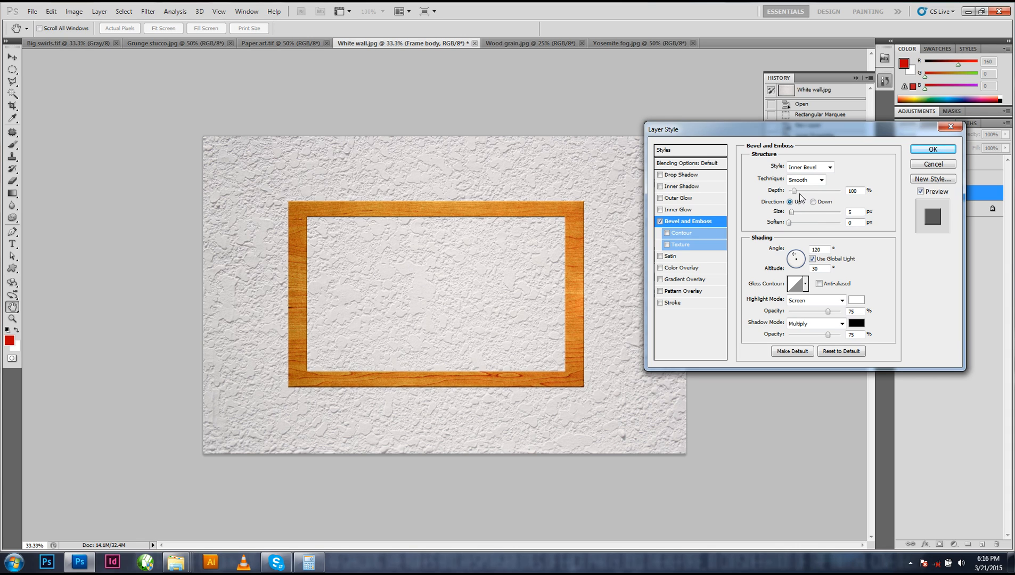
mouse_move(795, 191)
mouse_down()
mouse_move(826, 195)
mouse_move(796, 211)
mouse_up()
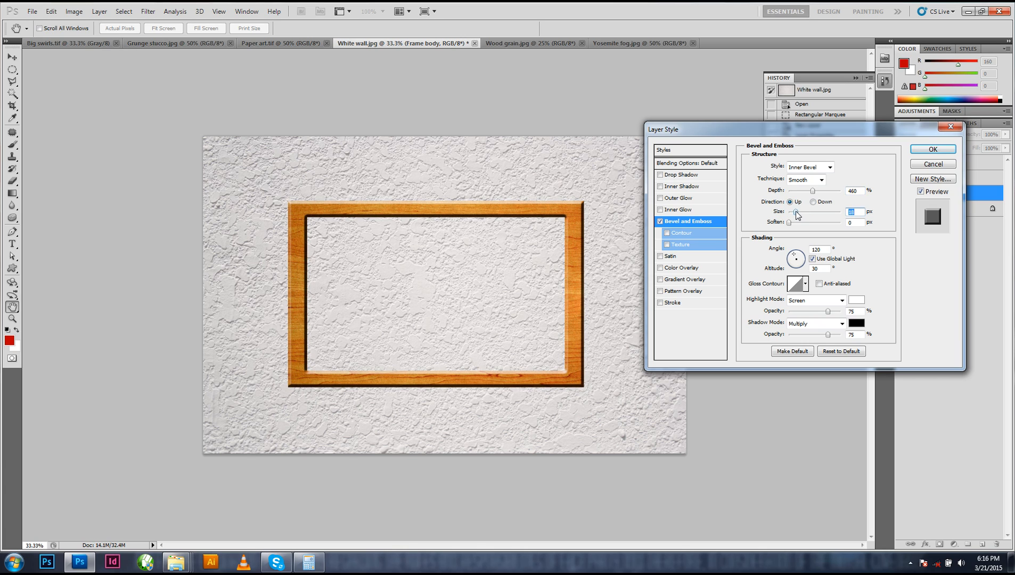
click(790, 223)
drag(794, 224, 806, 196)
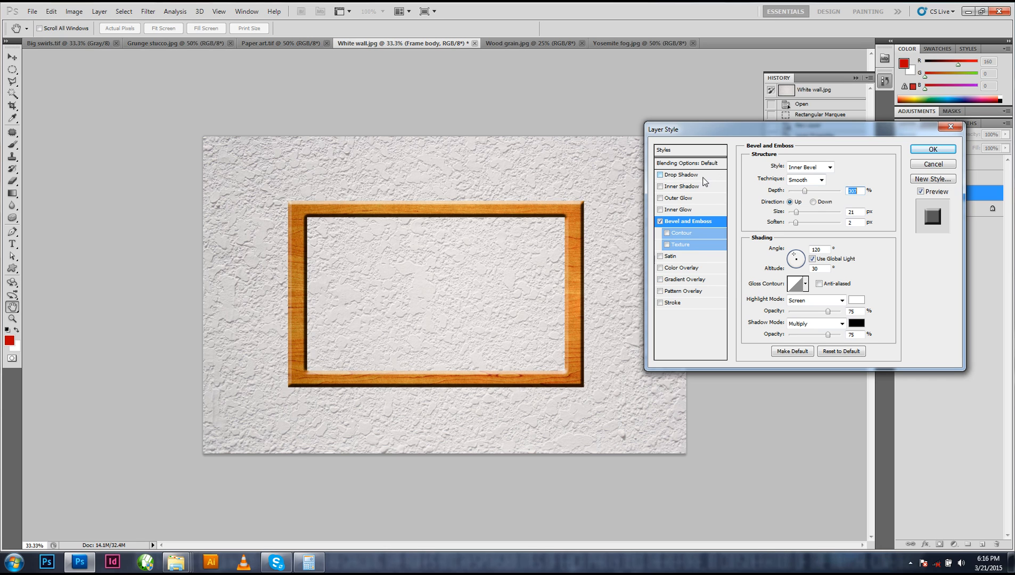
Try a larger drop shadow on the Frame body layer at a distance of 41 px, and discard all the layer style changes
drag(750, 132, 673, 113)
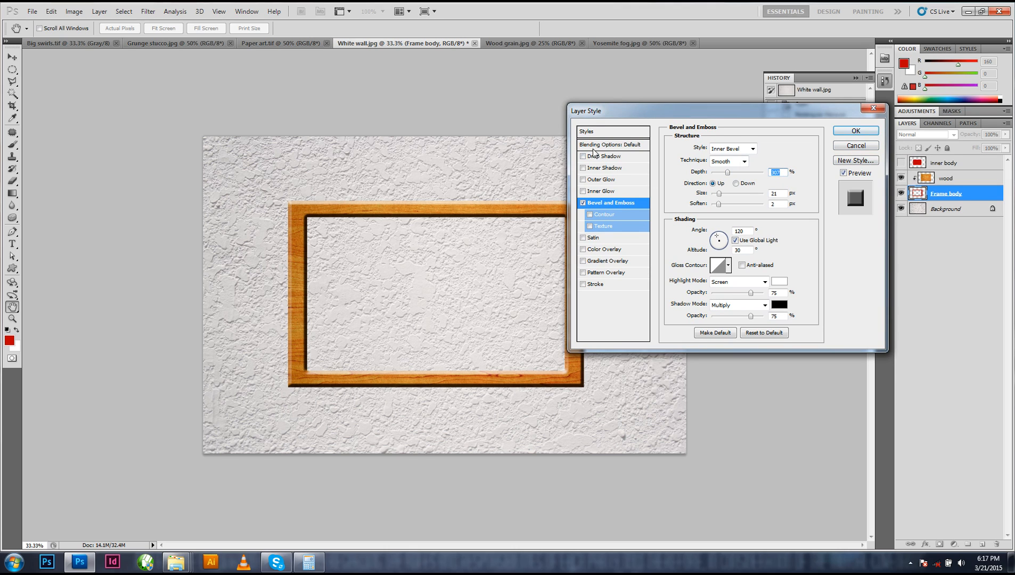
drag(648, 116, 737, 133)
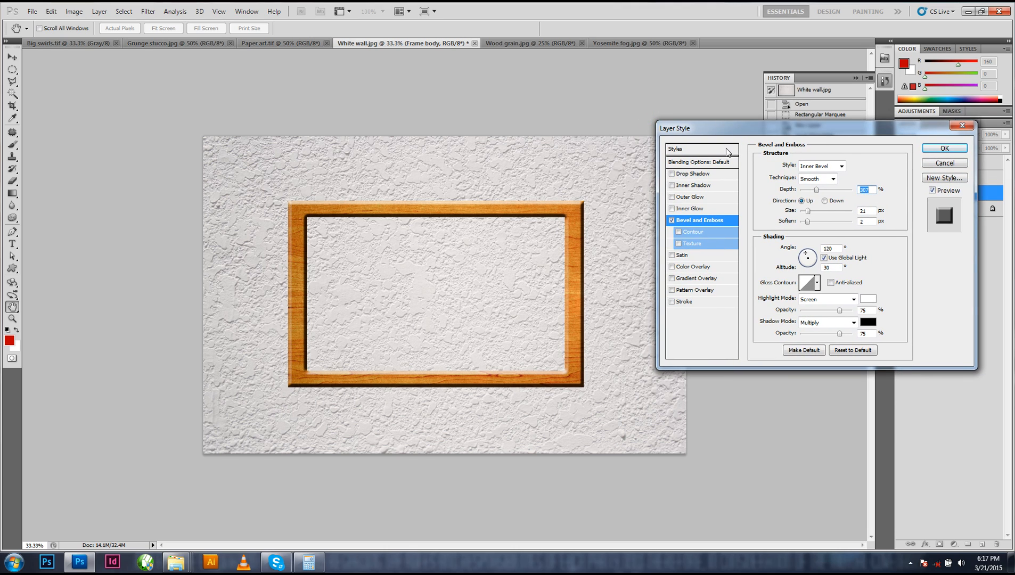
click(672, 174)
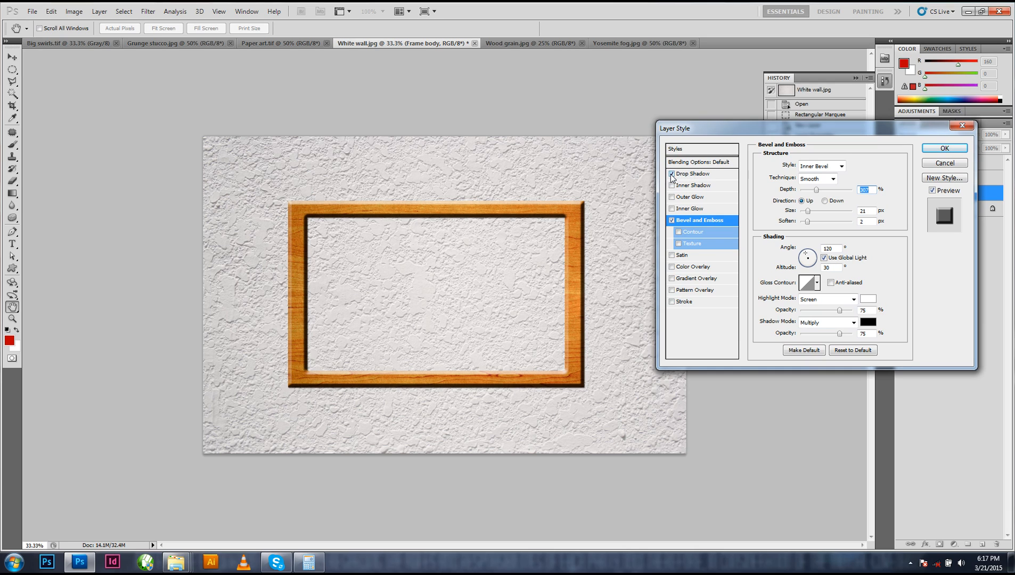
click(707, 176)
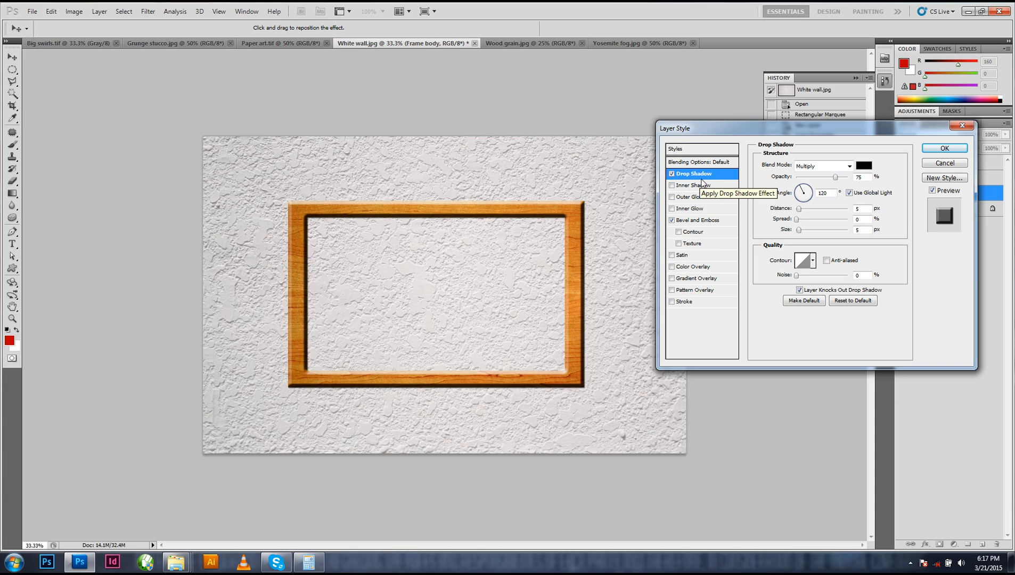
mouse_move(800, 230)
mouse_down()
mouse_move(642, 213)
mouse_move(819, 212)
mouse_move(806, 233)
mouse_up()
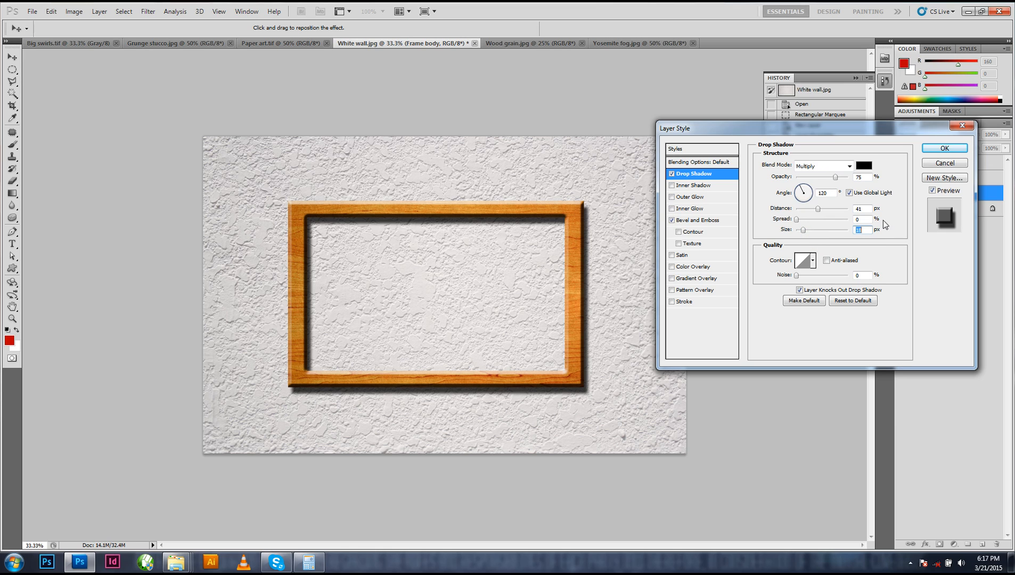
click(946, 163)
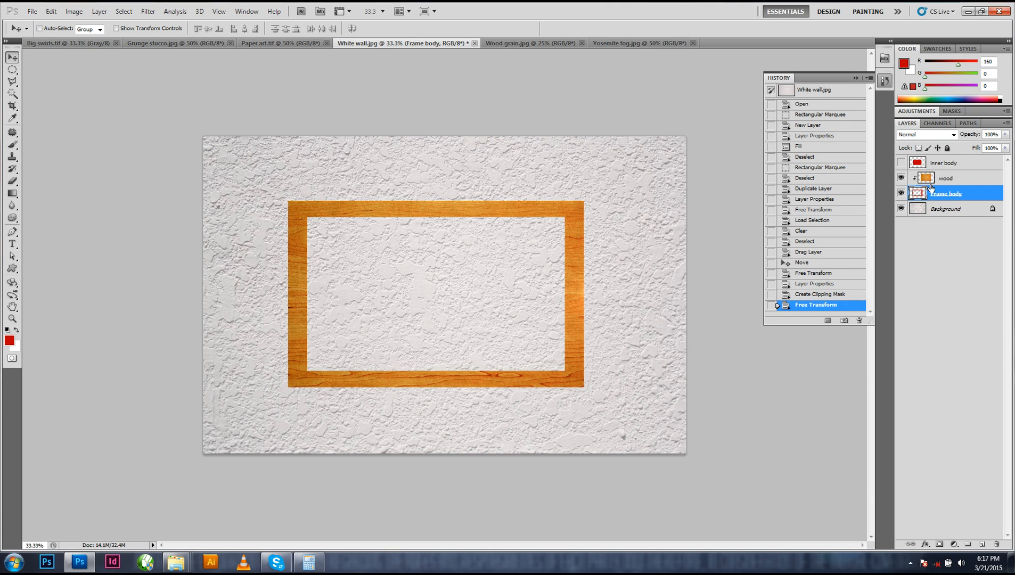
Apply a smooth inner Bevel and Emboss effect to the Frame body layer with increased depth
click(926, 544)
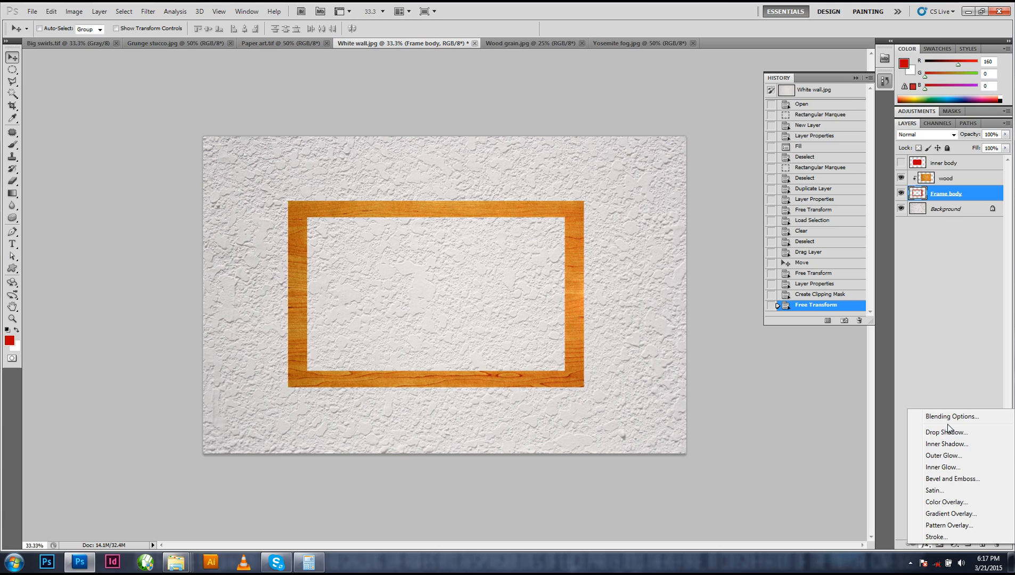
click(944, 479)
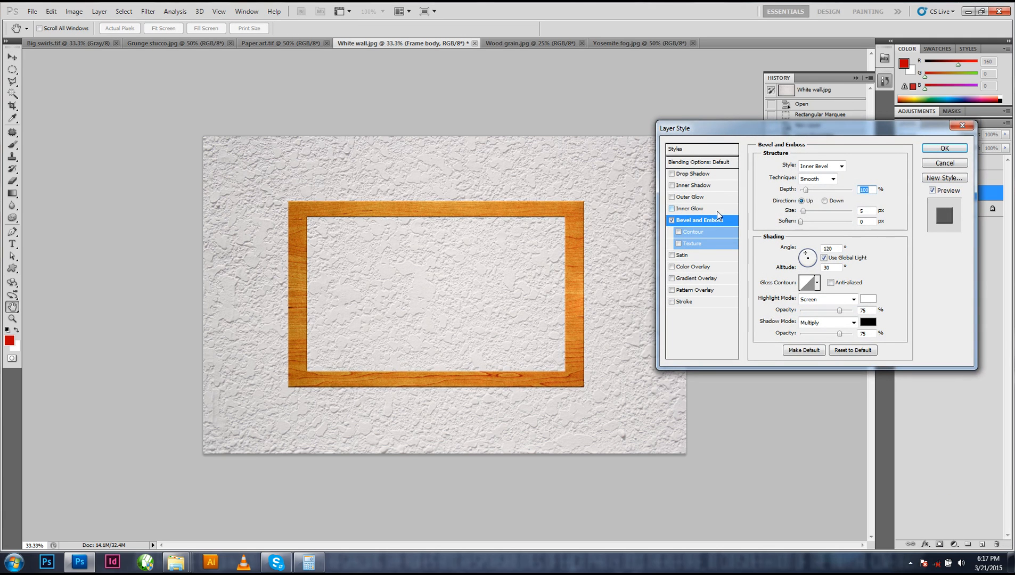
mouse_move(808, 190)
mouse_down()
mouse_move(834, 191)
mouse_move(806, 212)
mouse_move(809, 223)
mouse_move(826, 190)
mouse_up()
click(805, 222)
click(929, 153)
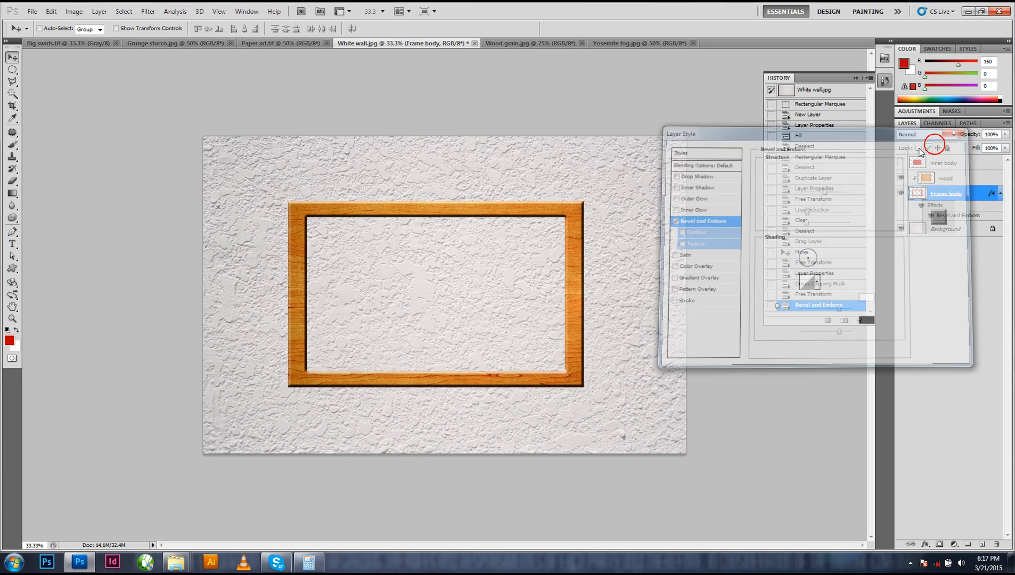
Copy the Yosemite fog photo into the White wall document as a new layer
click(522, 43)
click(627, 43)
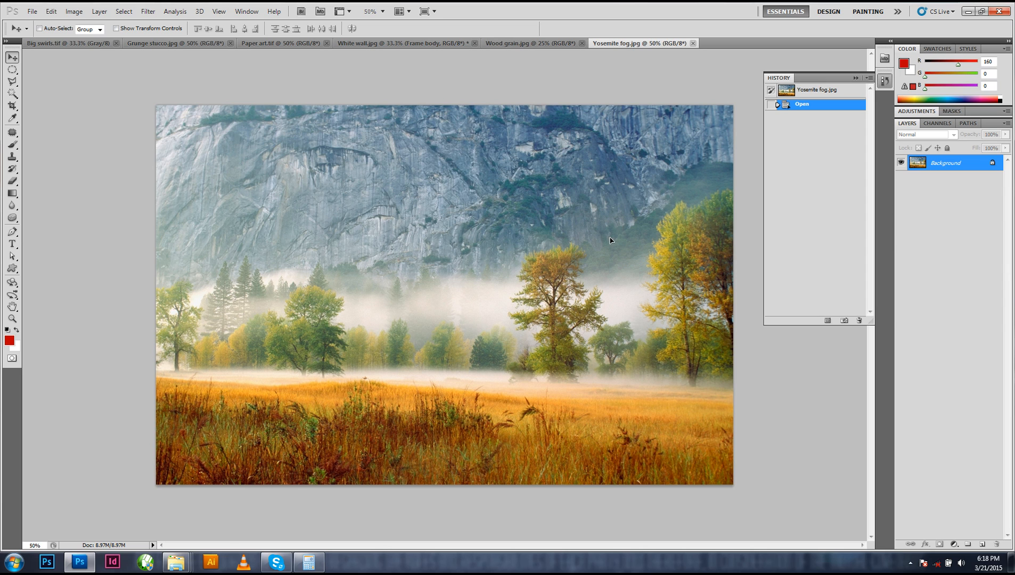
drag(368, 48, 403, 293)
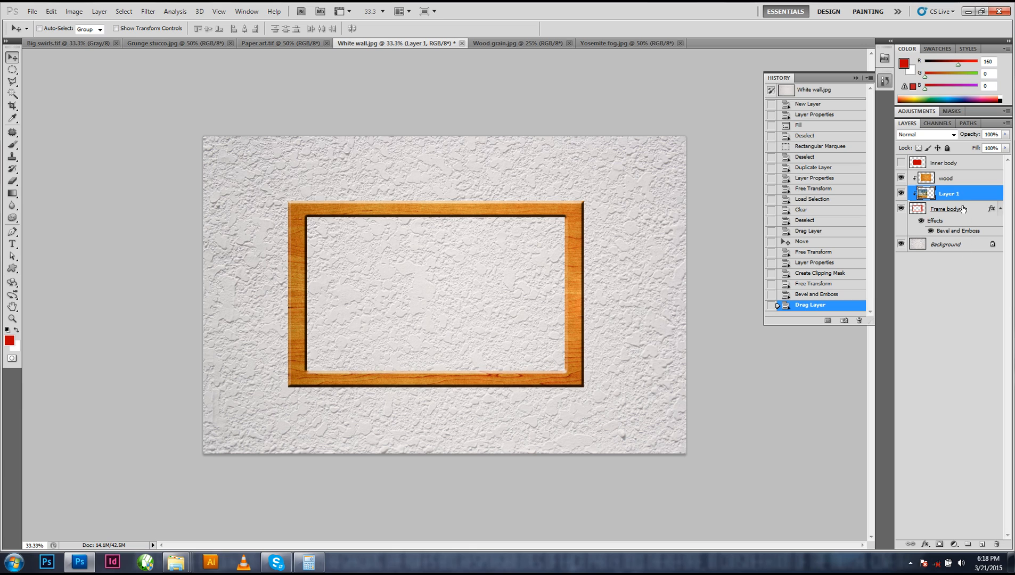
Move the Yosemite photo layer out of the clipping group to the top of the layer stack
click(945, 179)
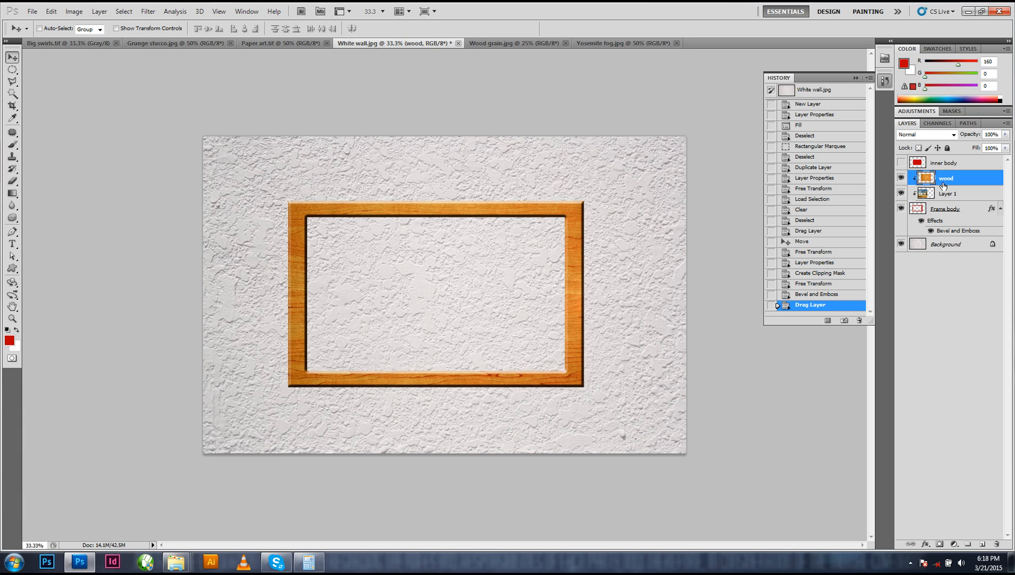
click(941, 194)
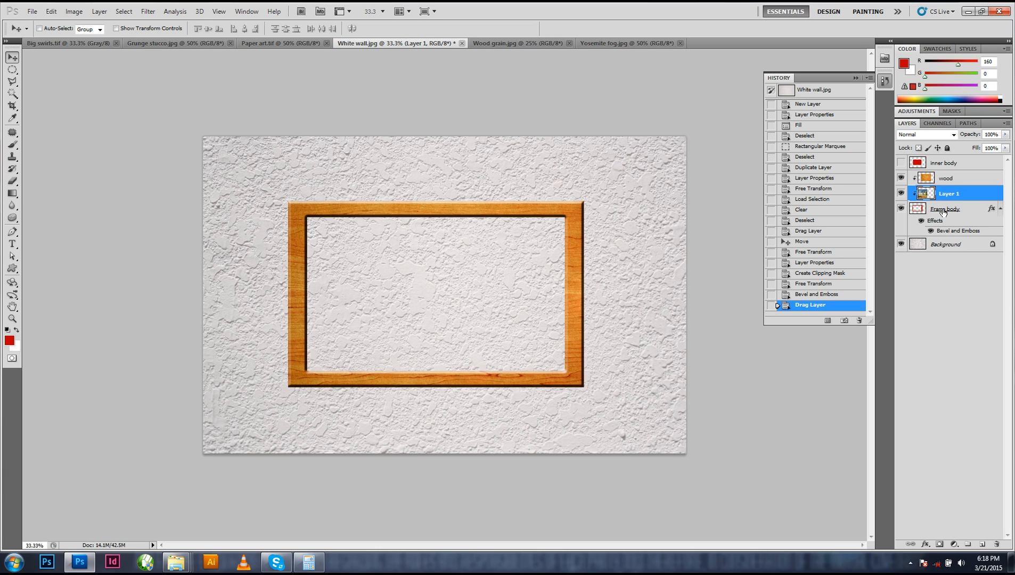
click(940, 195)
drag(953, 198, 964, 160)
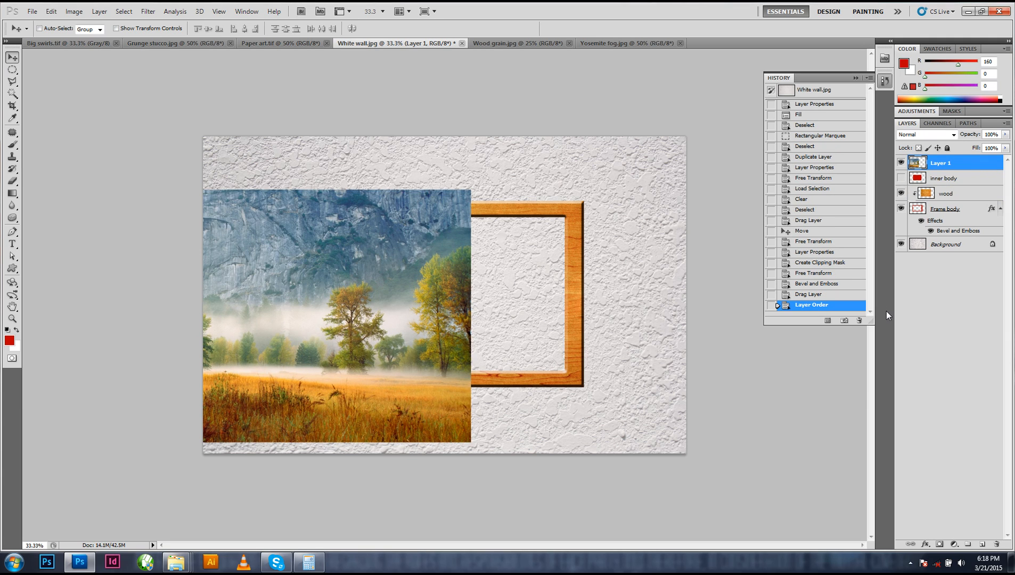
Delete the Yosemite photo layer, undo the deletion, and delete the layer again
click(901, 163)
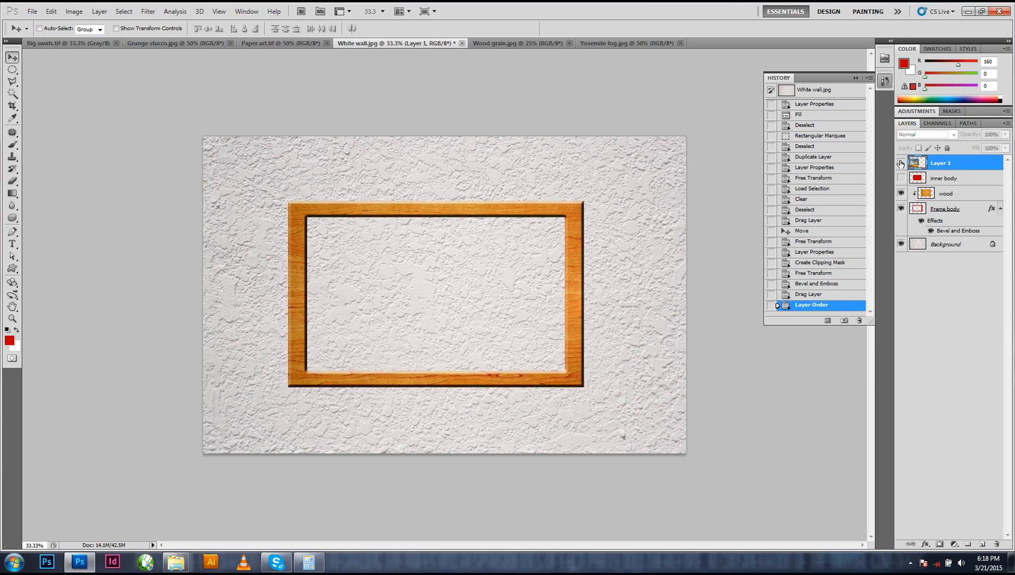
drag(946, 163, 998, 545)
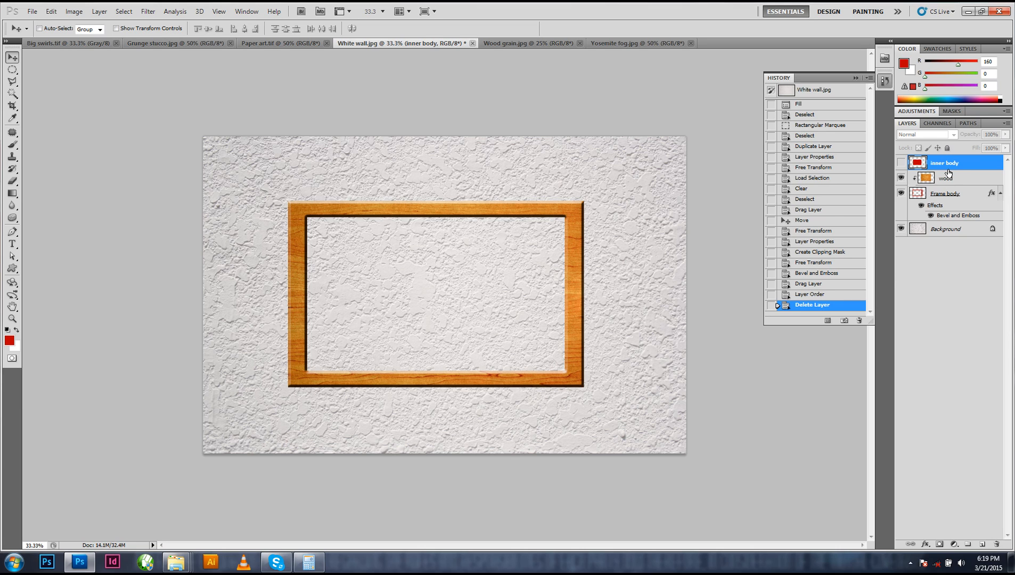
key(ctrl+z)
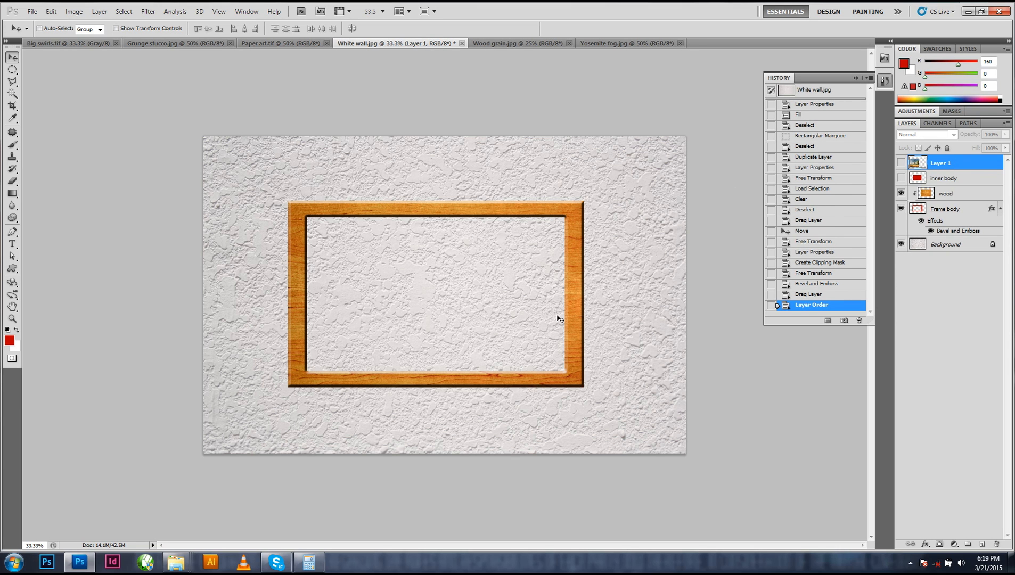
click(901, 162)
drag(938, 163, 997, 545)
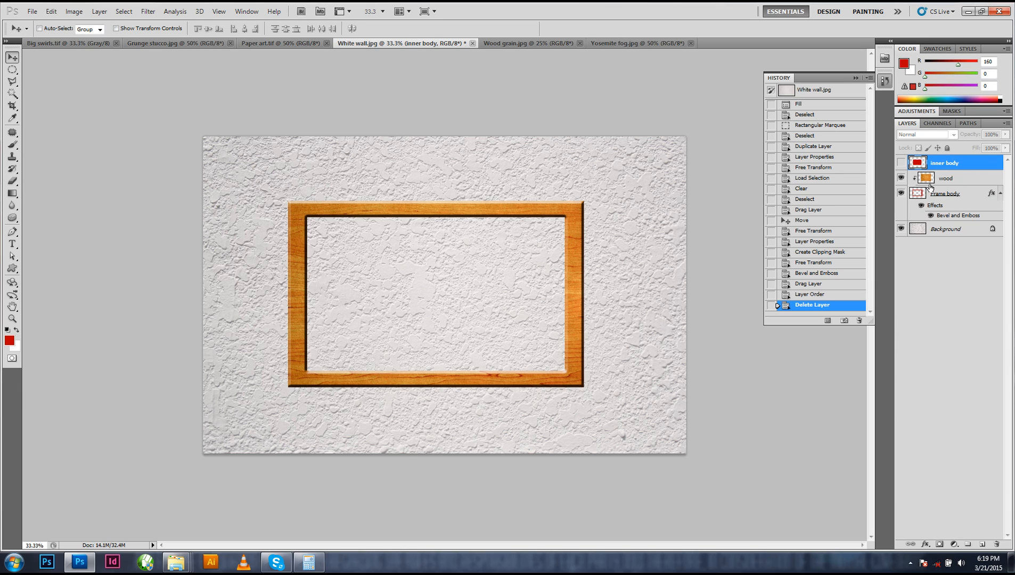
click(901, 163)
click(902, 163)
click(940, 180)
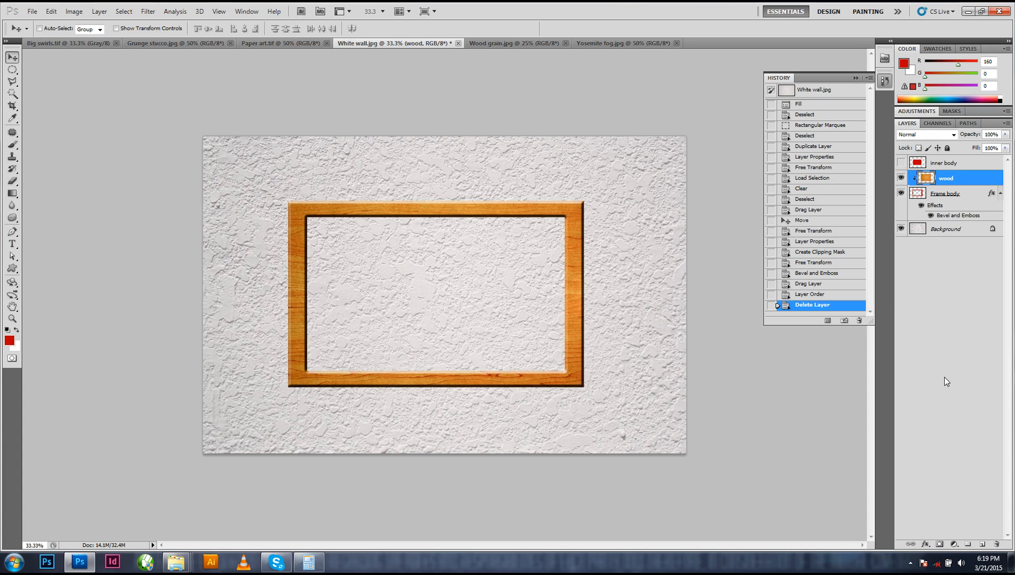
click(926, 544)
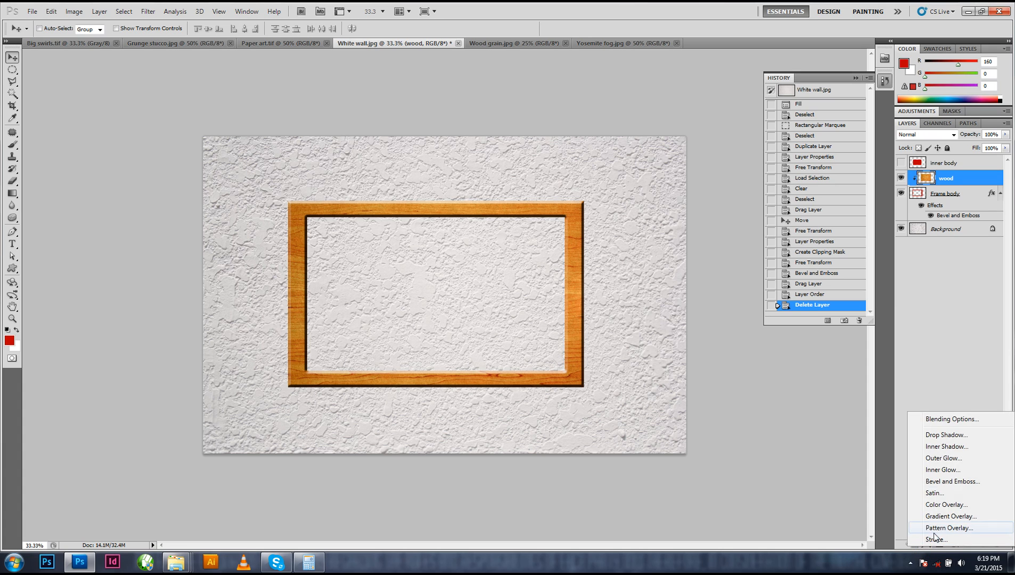
click(948, 420)
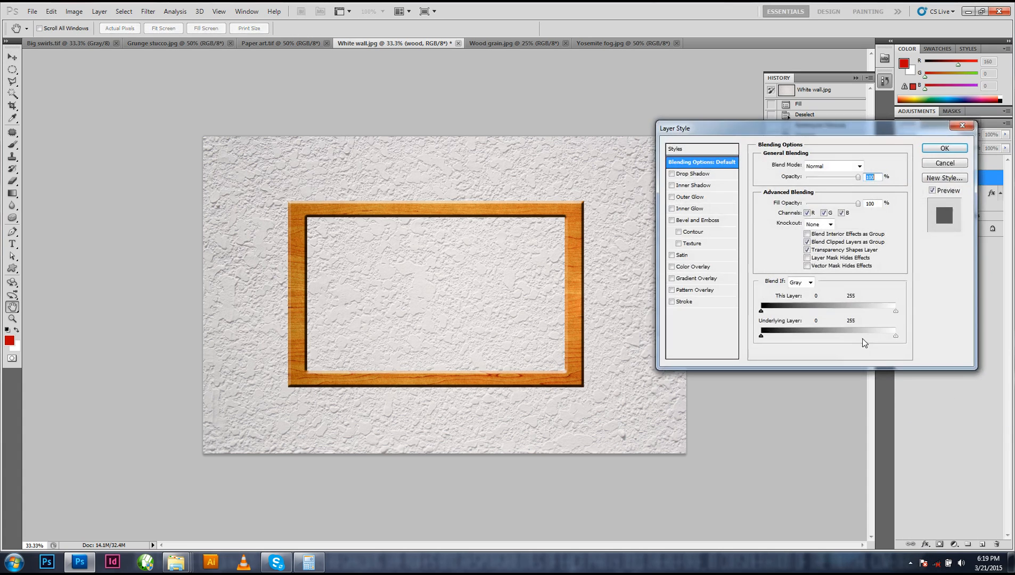
click(672, 174)
click(692, 173)
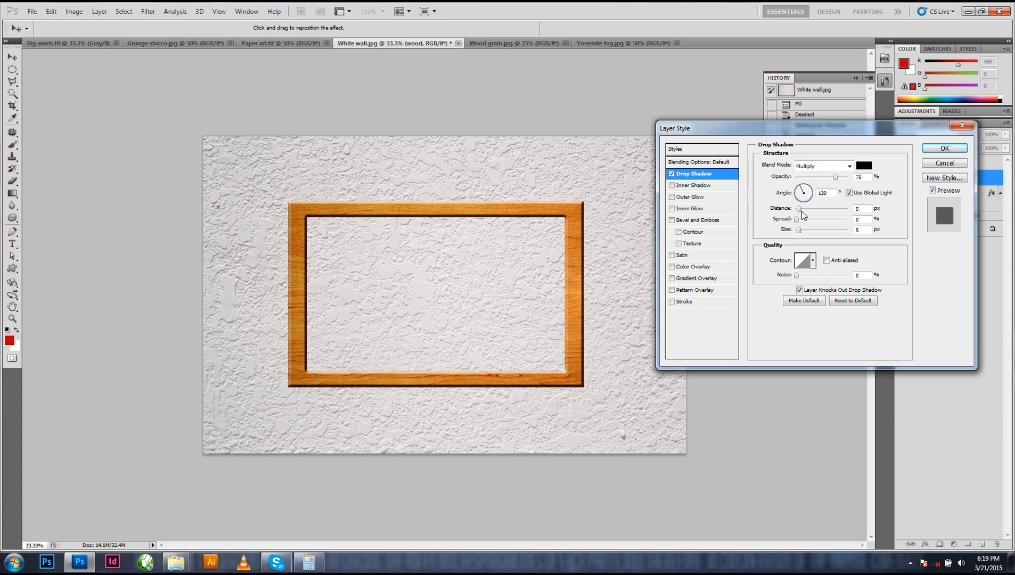
drag(800, 209, 811, 210)
drag(866, 128, 843, 127)
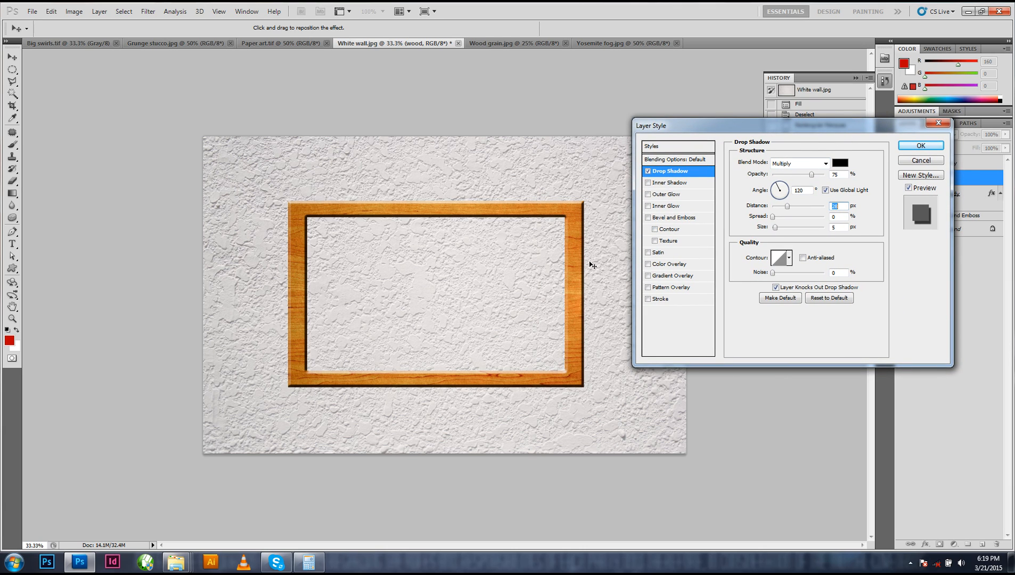
click(934, 160)
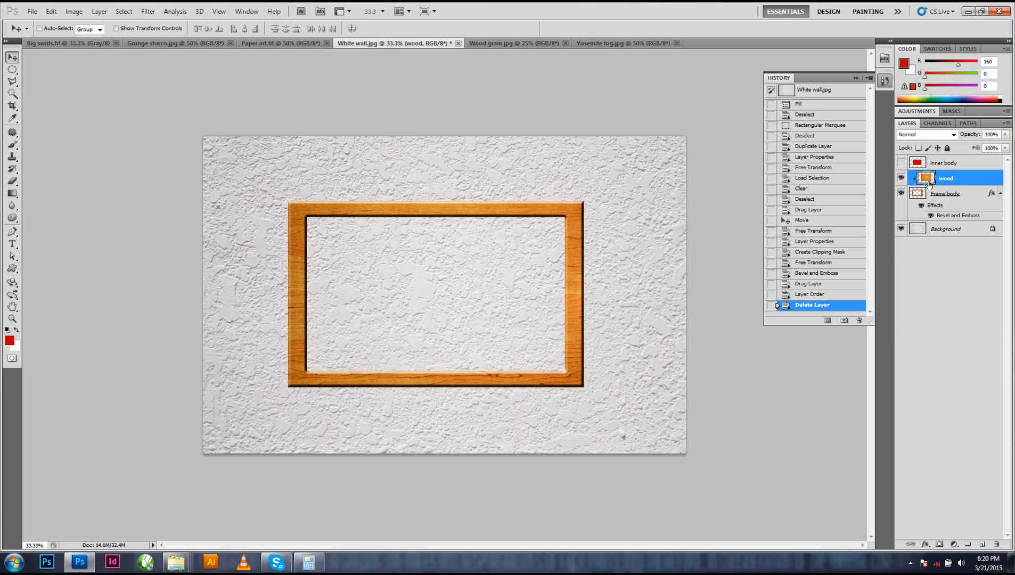
Add a Drop Shadow to the Frame body layer with a distance of 24 px and a size of 18 px
click(939, 194)
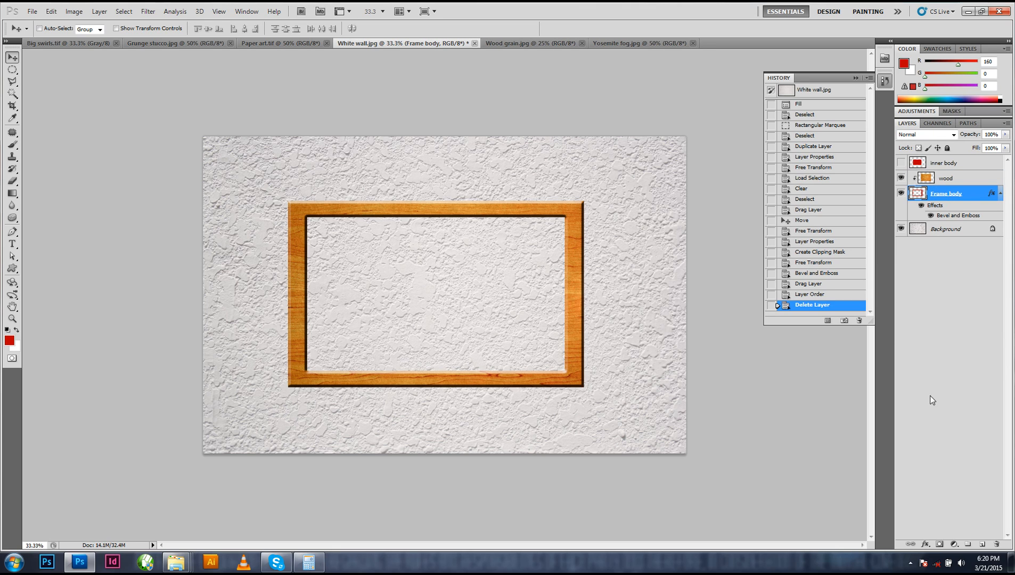
click(925, 546)
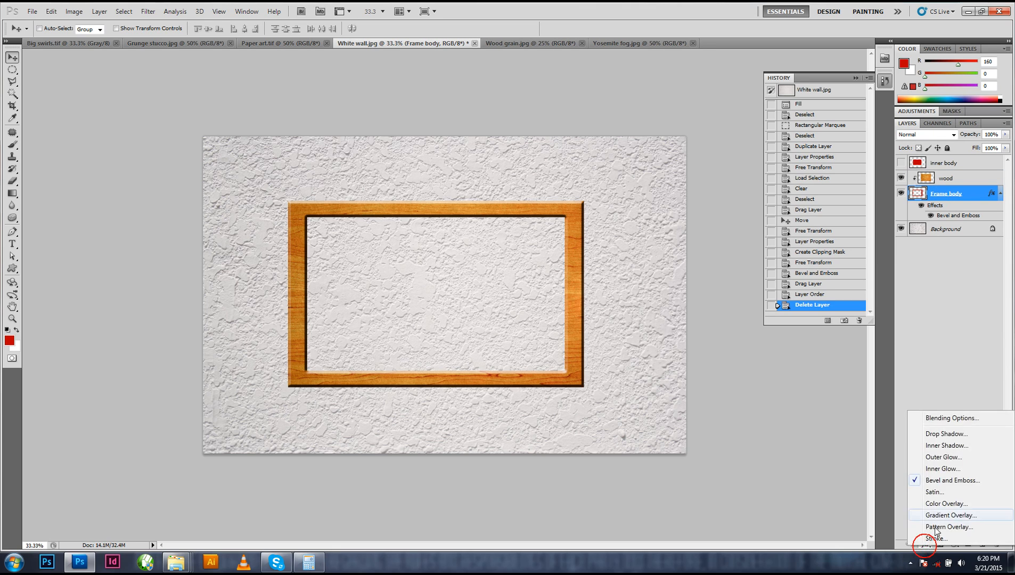
click(937, 434)
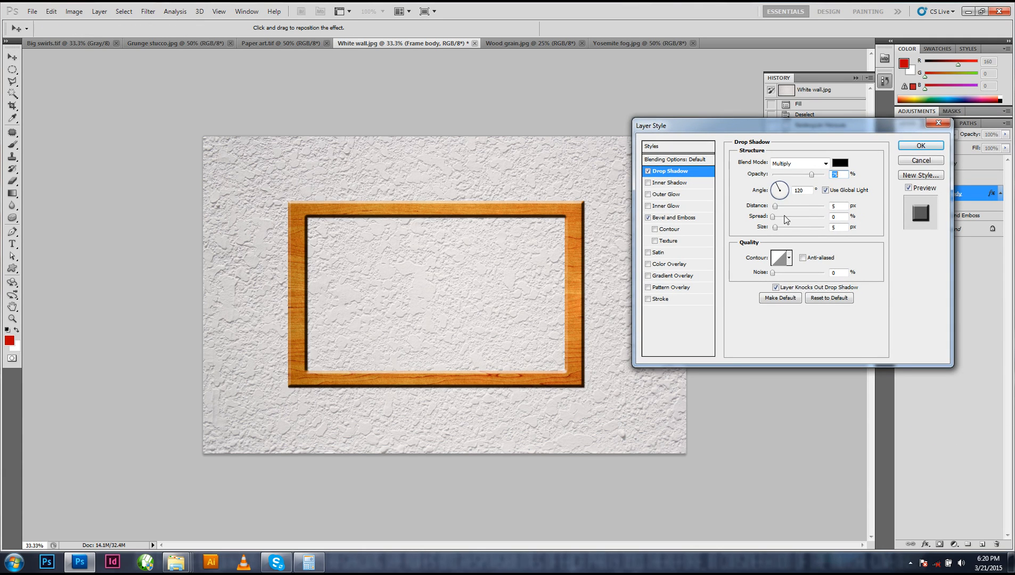
drag(775, 205, 779, 229)
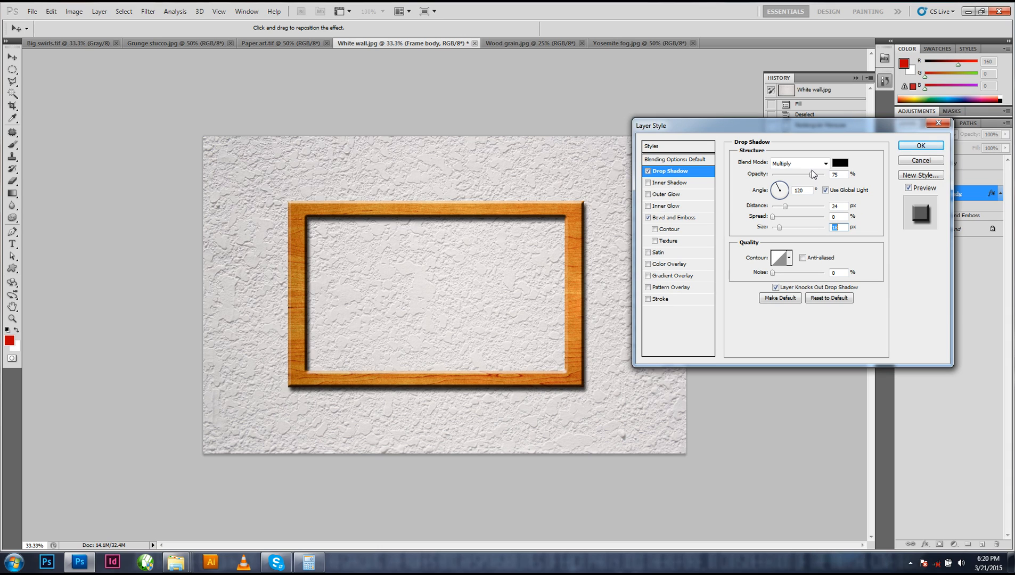
Raise the frame's drop shadow opacity to 100% and apply the layer style
drag(813, 174, 817, 174)
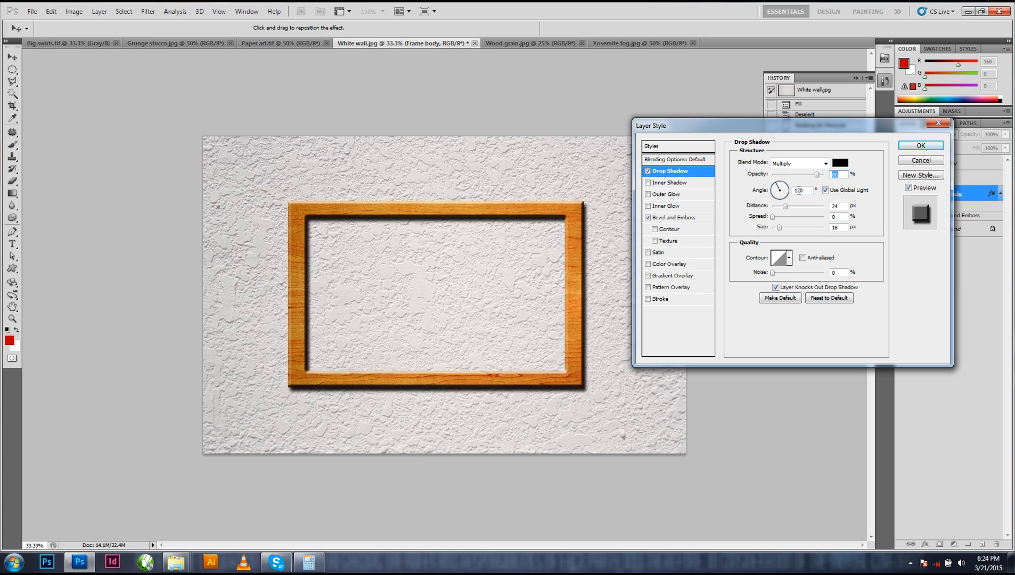
mouse_move(817, 174)
mouse_down()
mouse_move(829, 180)
mouse_move(809, 181)
mouse_move(819, 181)
mouse_up()
key(ctrl+7)
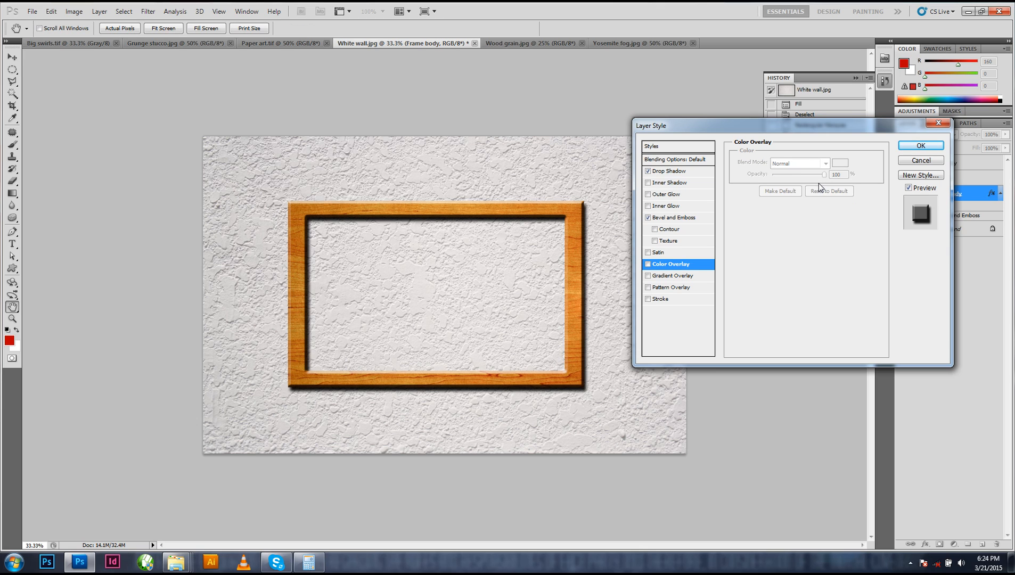
click(909, 564)
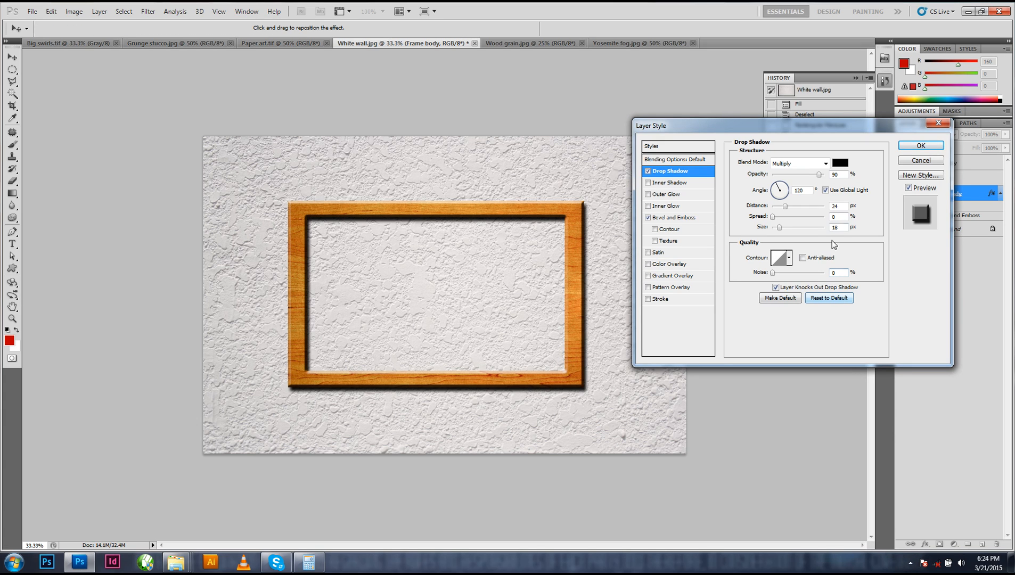
click(909, 563)
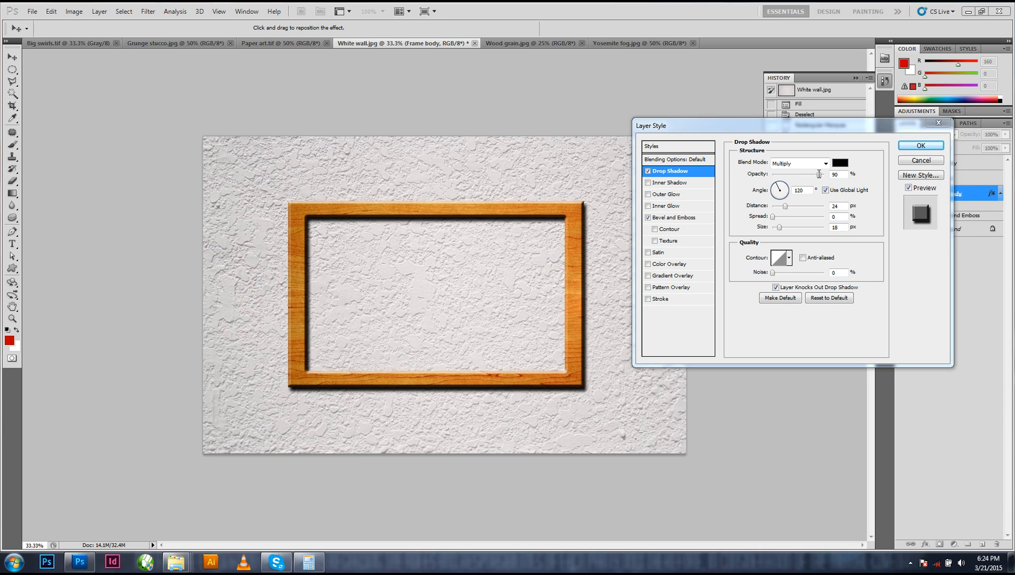
mouse_move(819, 174)
mouse_down()
mouse_move(768, 181)
mouse_move(827, 182)
mouse_up()
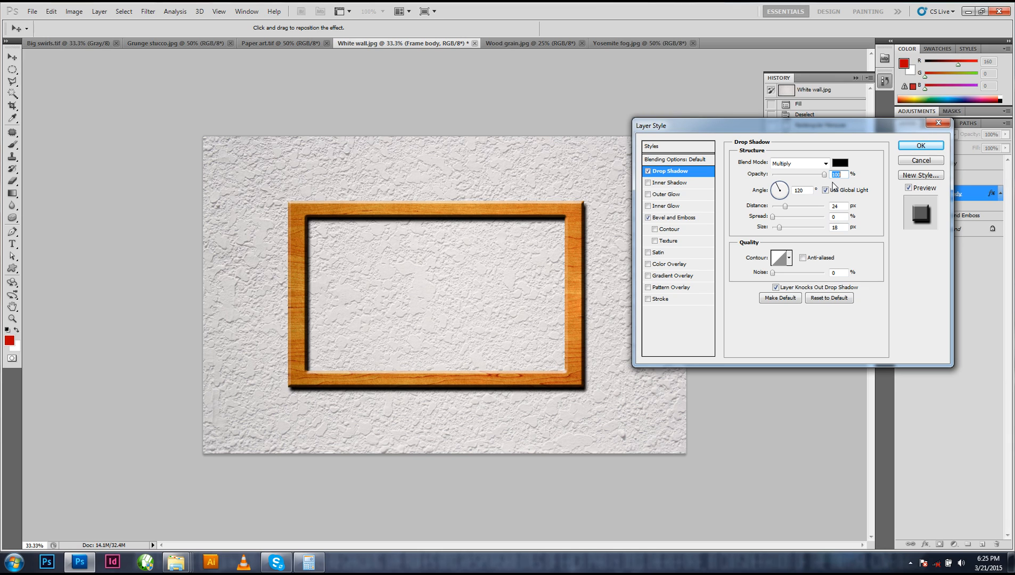
drag(842, 128, 730, 113)
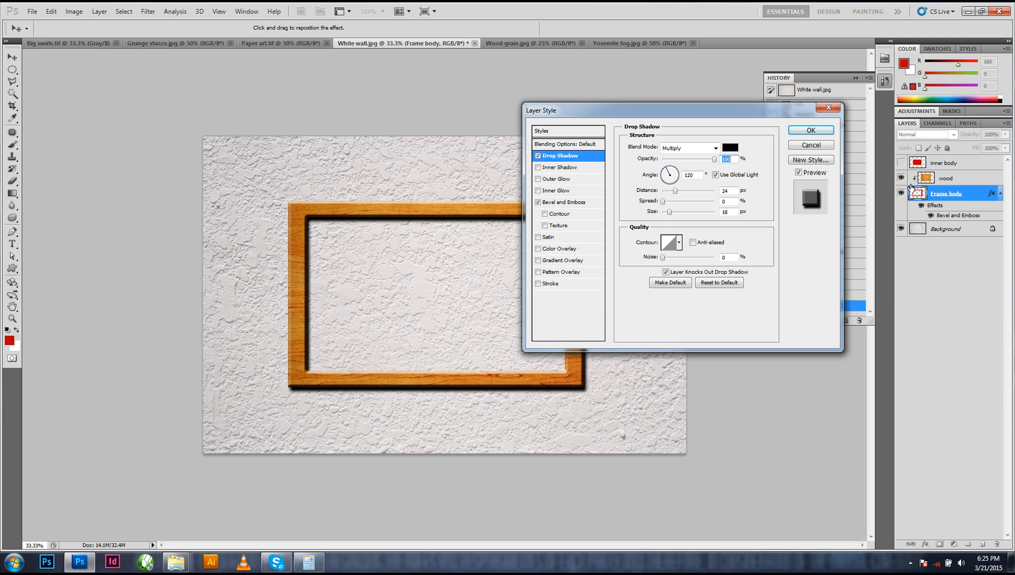
drag(737, 117, 861, 189)
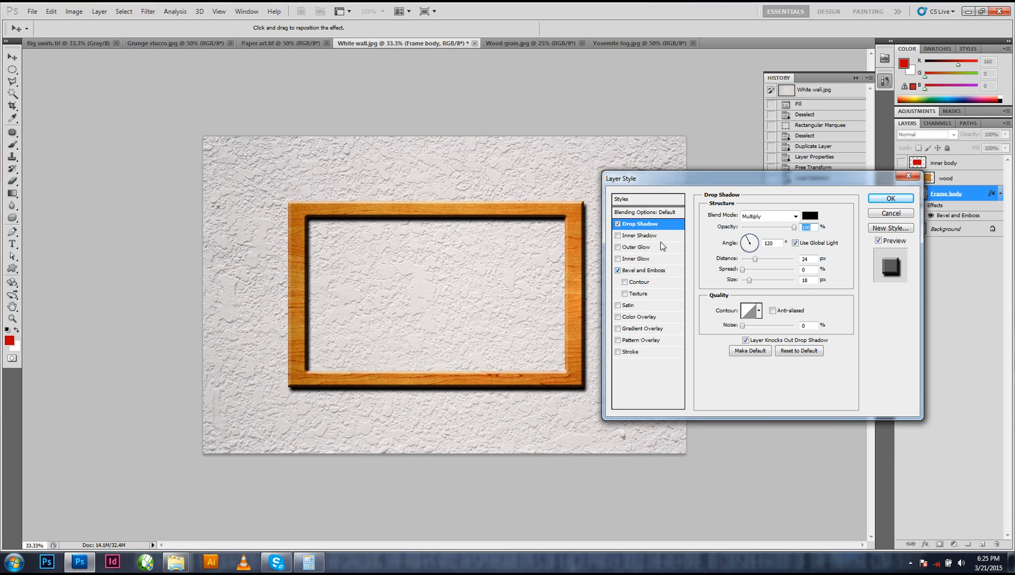
click(891, 198)
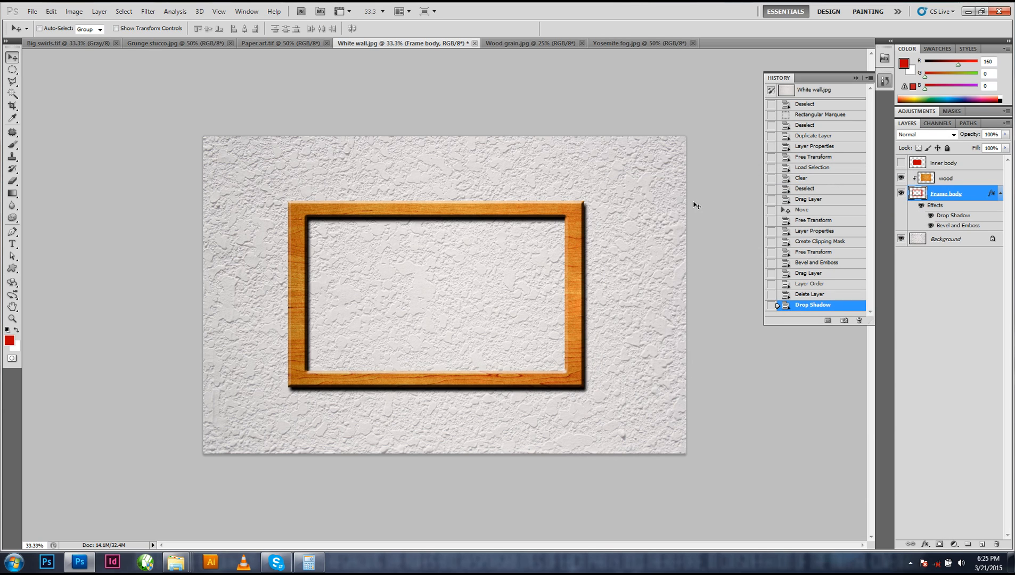
Show the inner body layer, then copy the Yosemite fog photo into the White wall document above it and position it over the frame
click(944, 163)
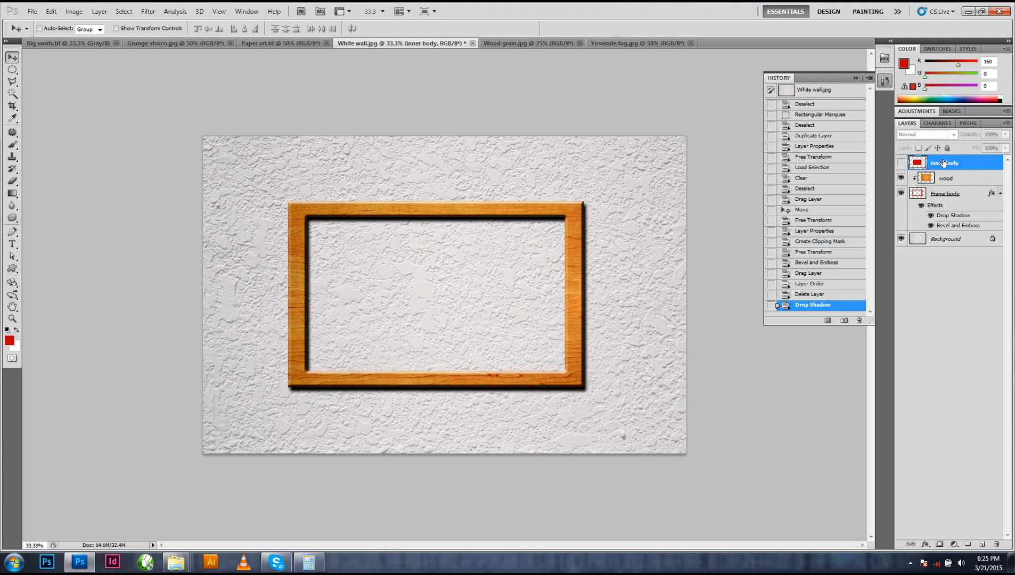
click(901, 163)
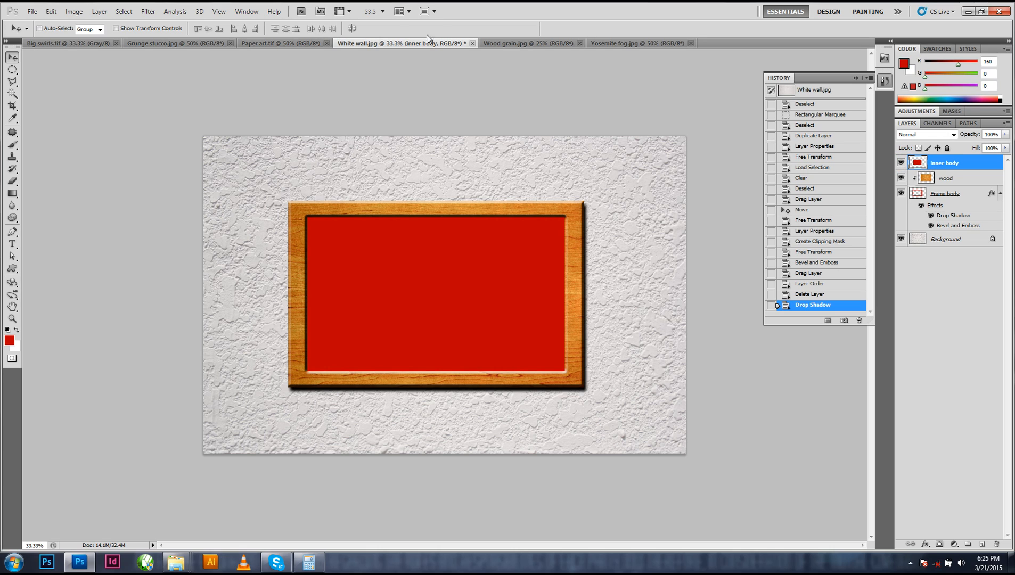
click(641, 42)
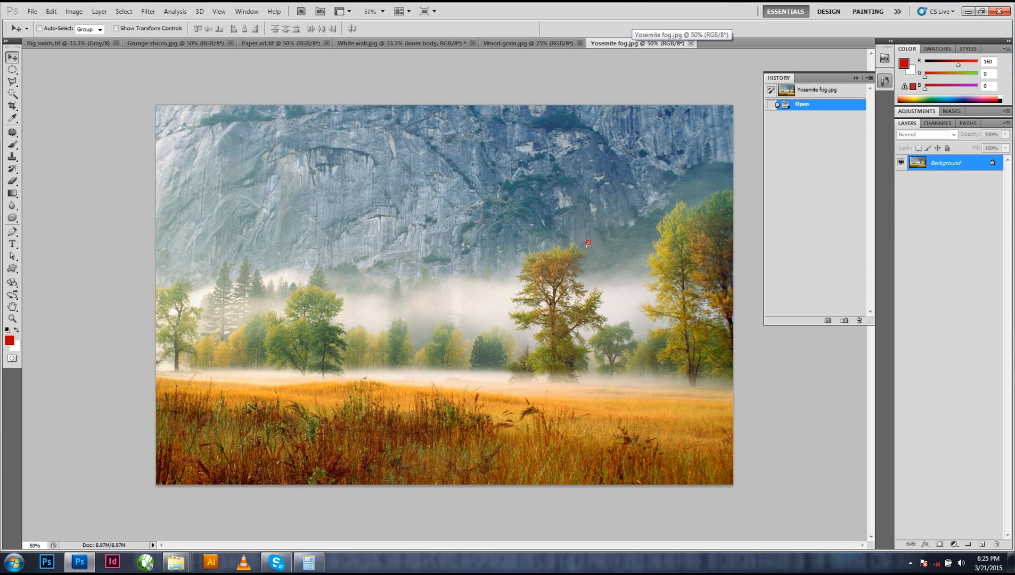
click(392, 43)
drag(392, 47, 412, 229)
drag(431, 323, 494, 281)
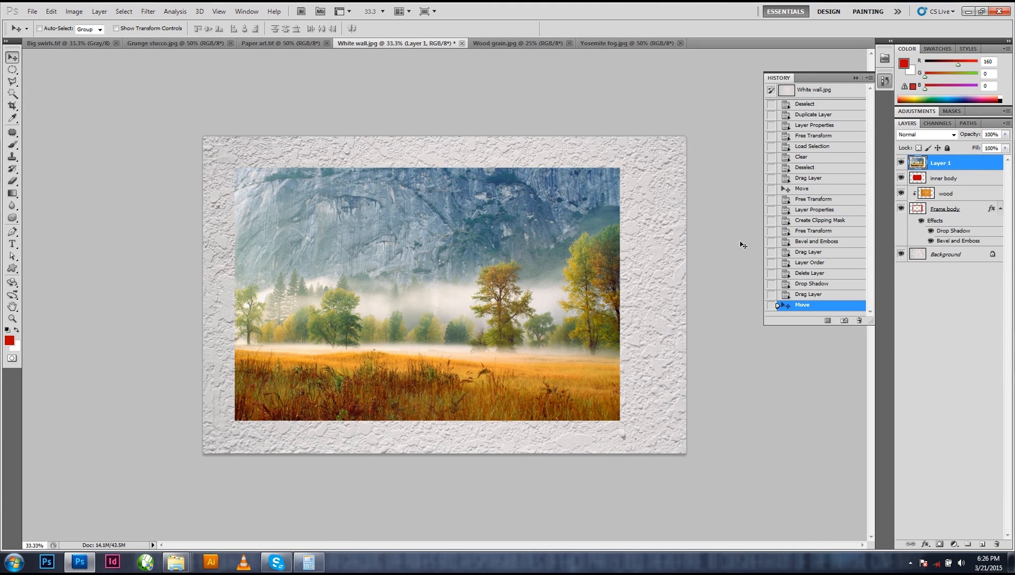
Scale the Yosemite photo proportionally to about 73%, center it over the frame, and clip it to the inner body layer
key(ctrl+t)
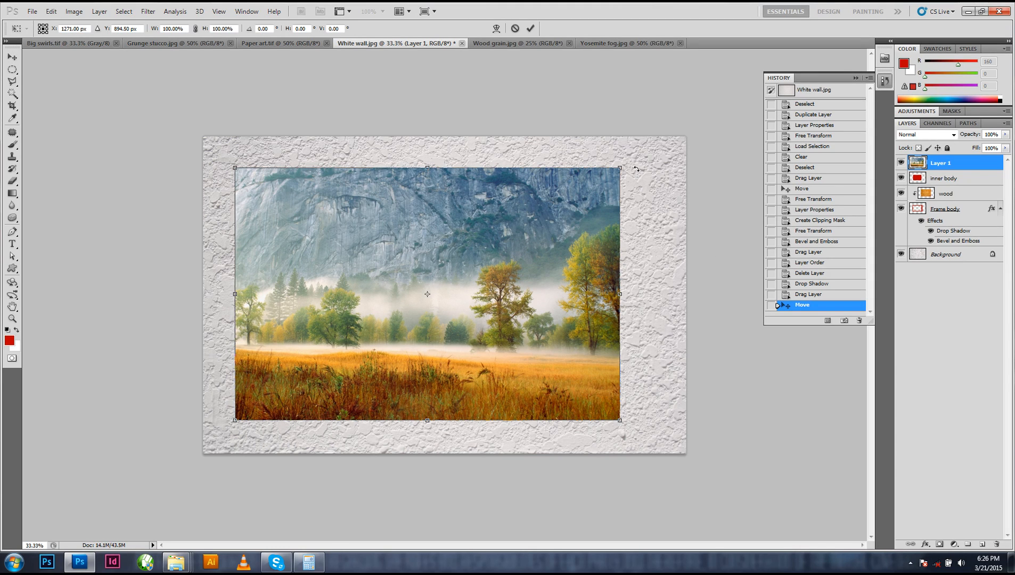
drag(623, 167, 550, 189)
drag(555, 188, 560, 185)
drag(524, 233, 533, 234)
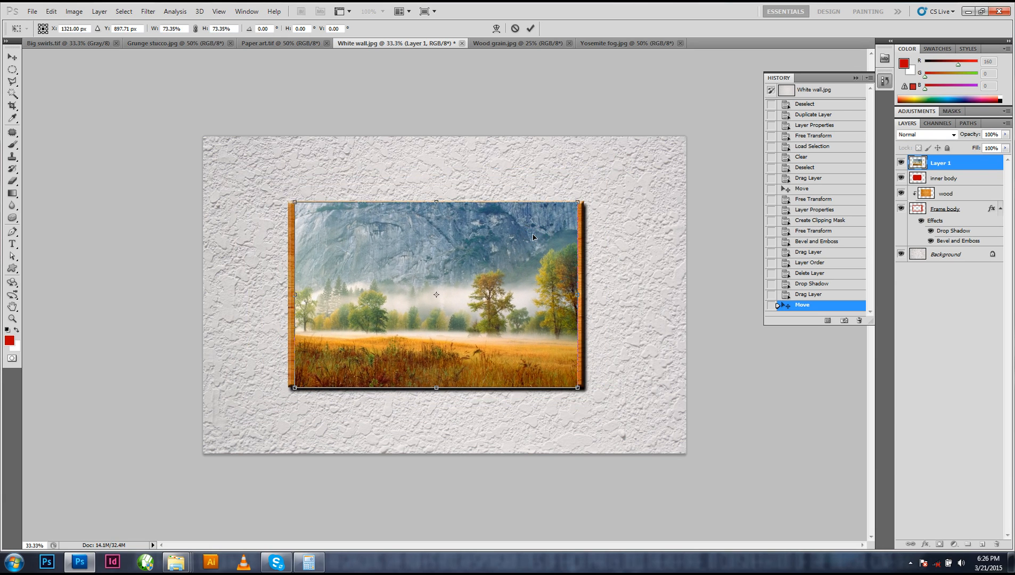
key(Return)
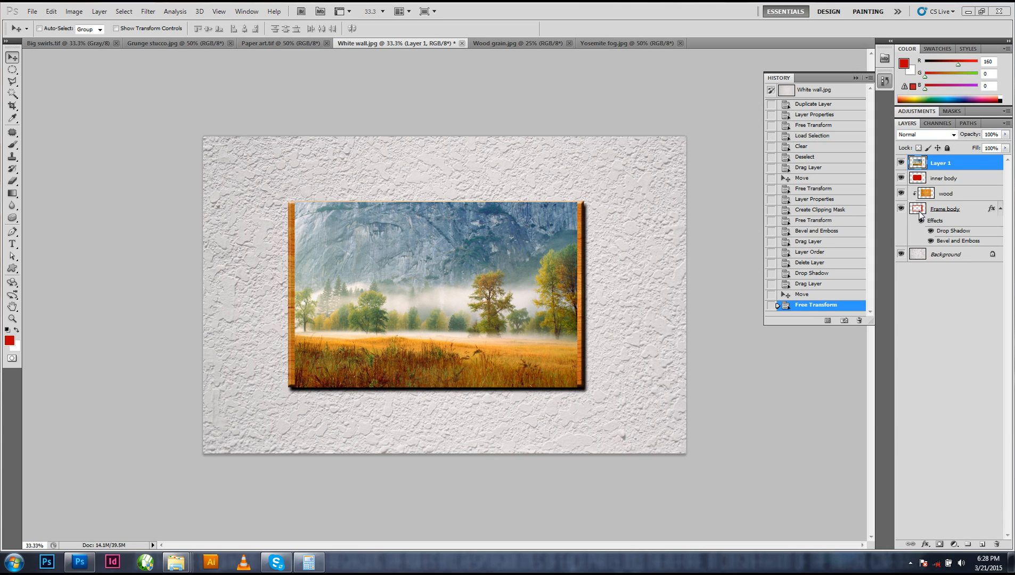
alt+click(966, 171)
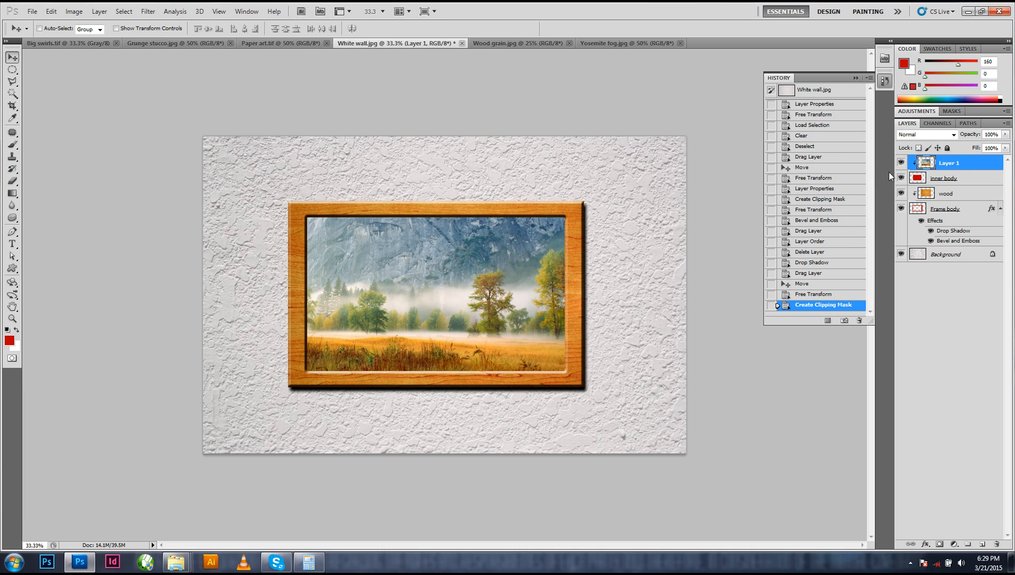
Enable an Inner Shadow effect on the inner body layer, keeping the framed photo in view
click(939, 180)
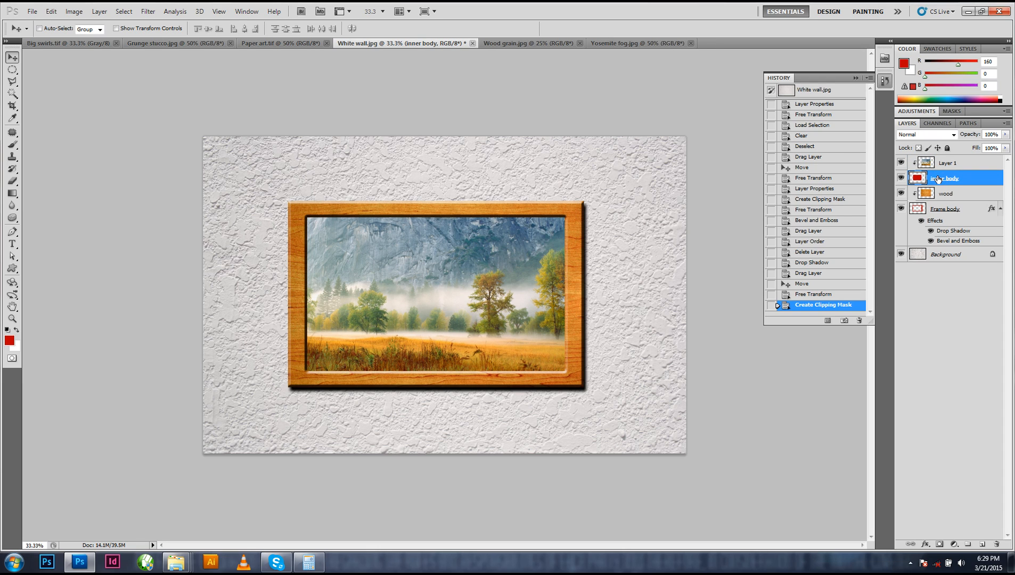
click(927, 544)
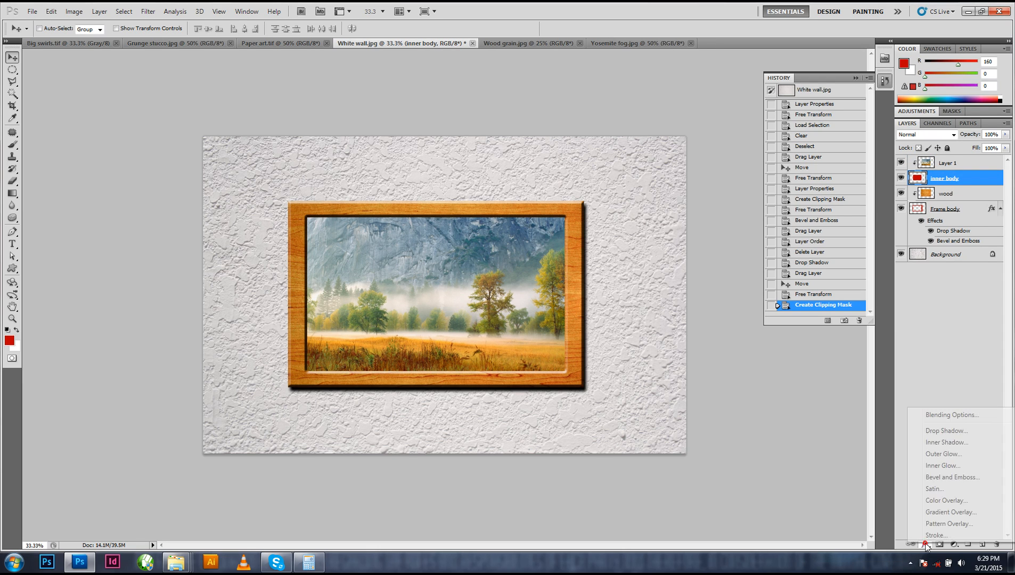
click(953, 415)
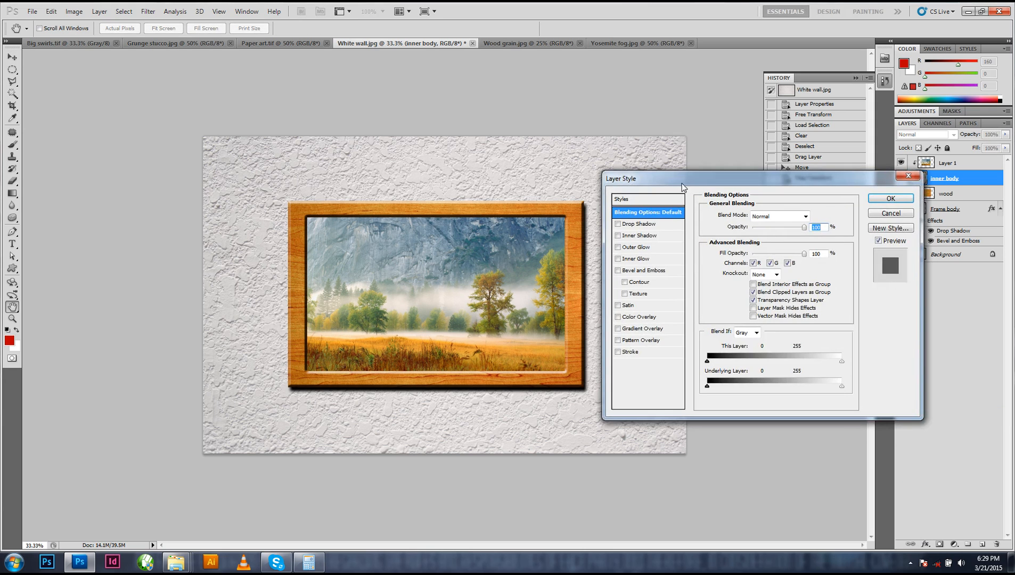
drag(688, 169, 667, 92)
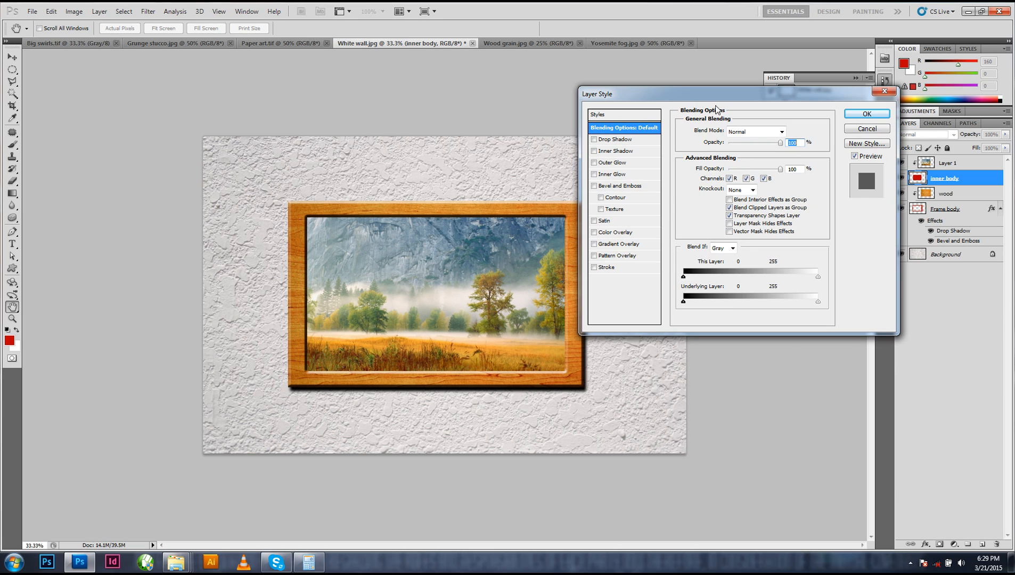
drag(702, 94, 752, 109)
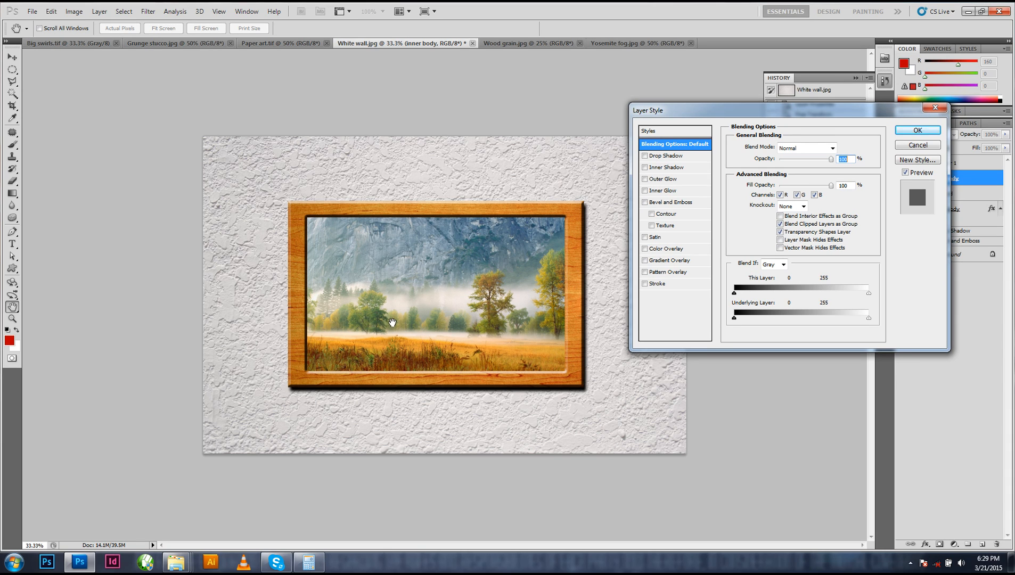
click(646, 167)
click(665, 168)
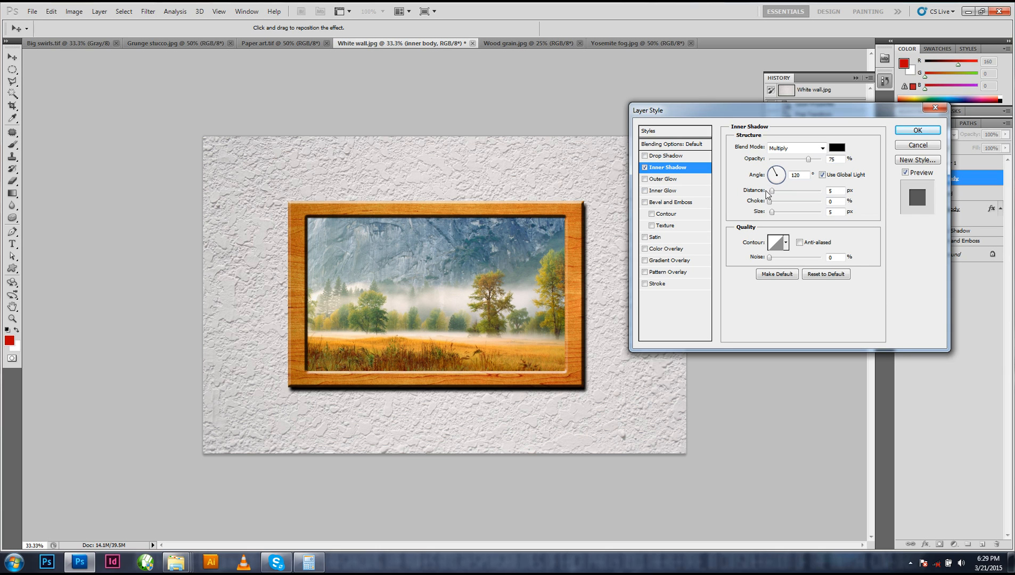
Set the inner shadow's distance to 11 px, give it a small size, and apply the effect
drag(772, 213, 776, 212)
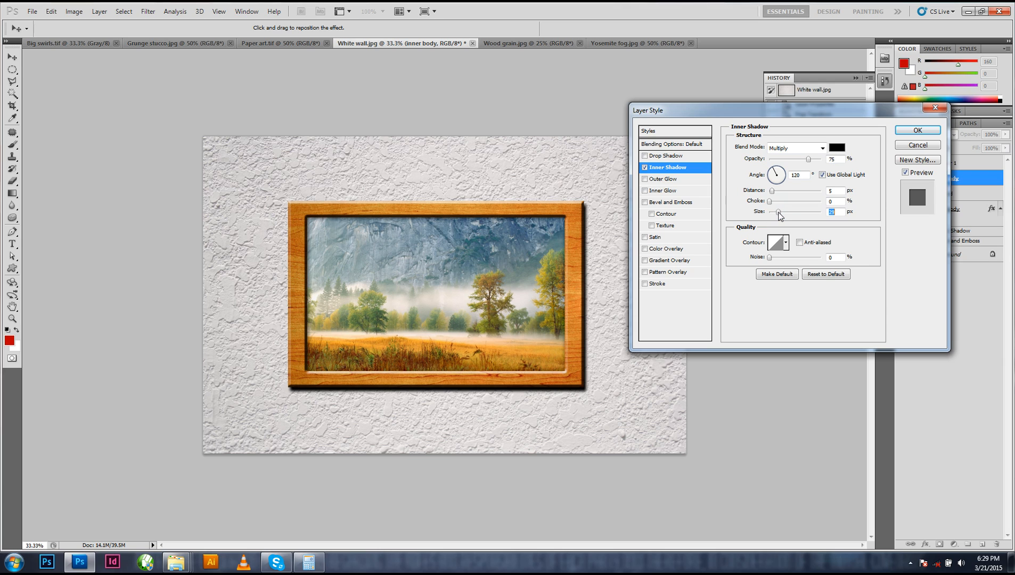
drag(772, 191, 777, 213)
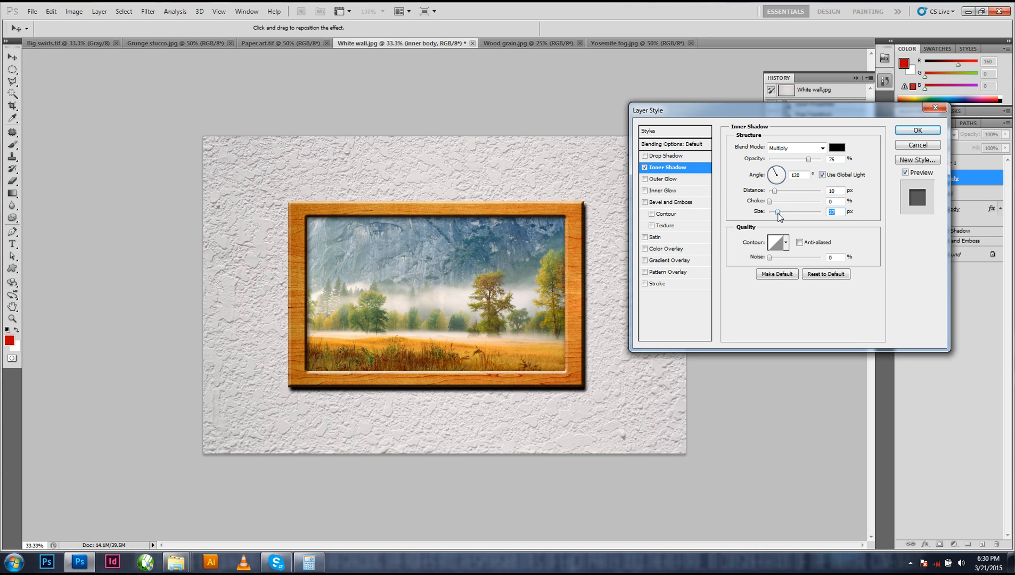
drag(775, 192, 775, 212)
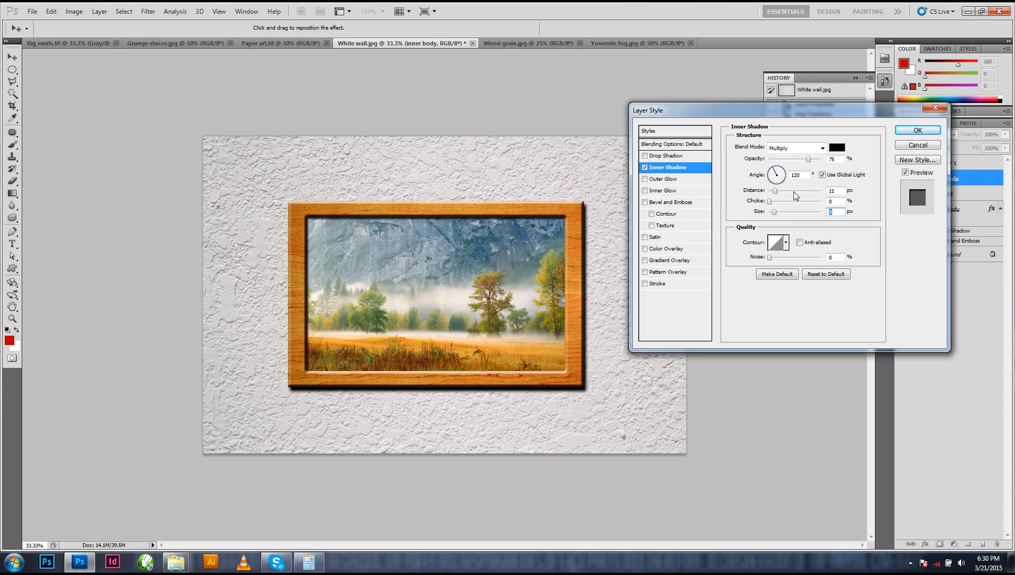
click(914, 131)
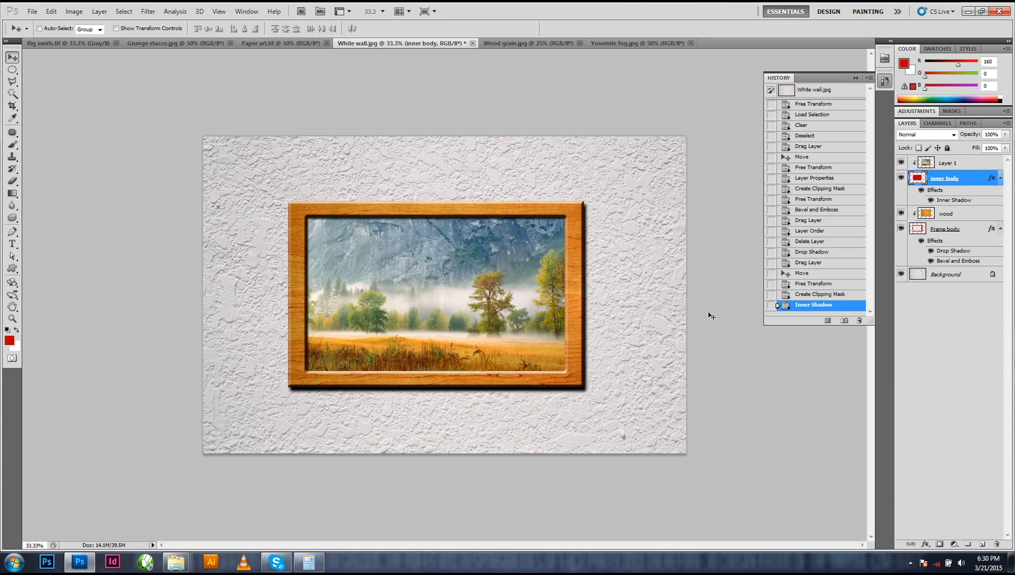